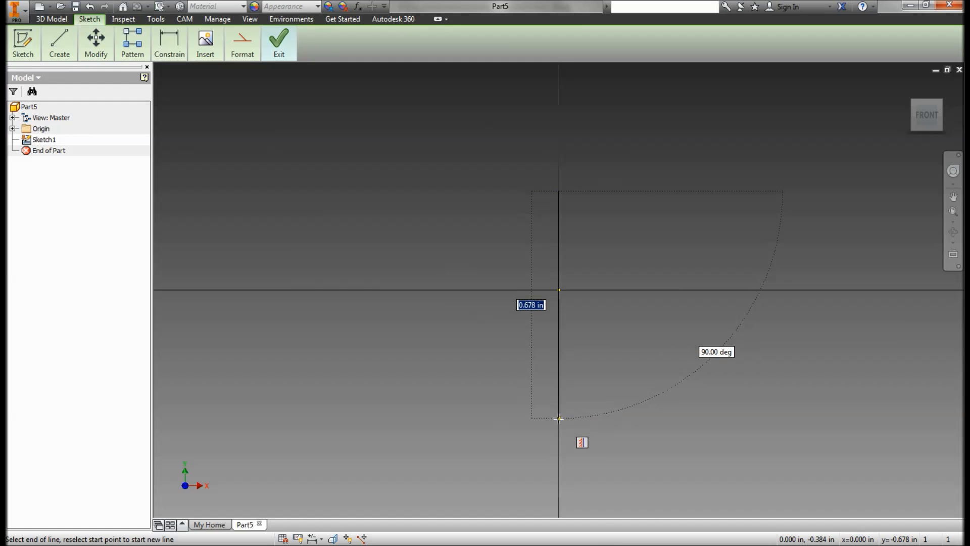
# Complete the vertical sketch line through the origin with a length of 1 in.
pyautogui.write('1')
pyautogui.press('Return')
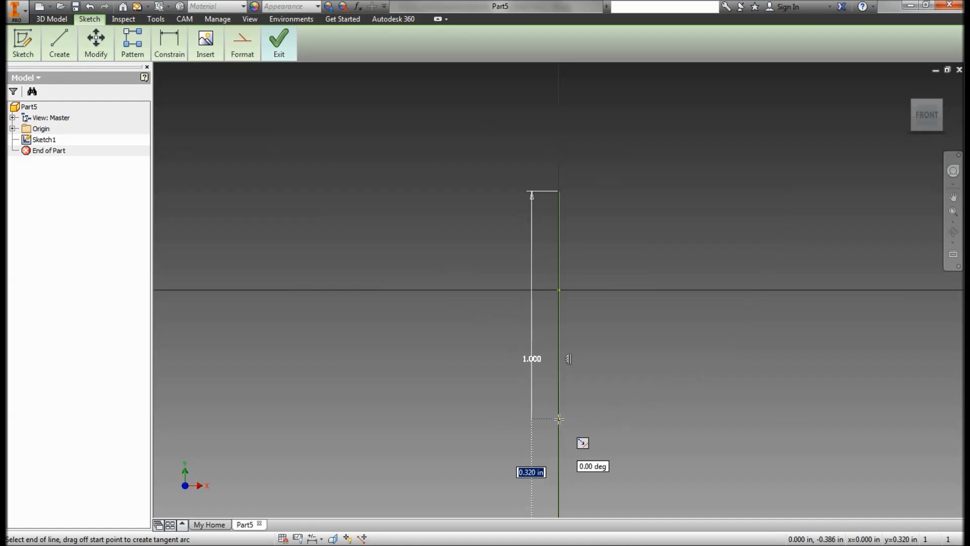
pyautogui.press('Escape')
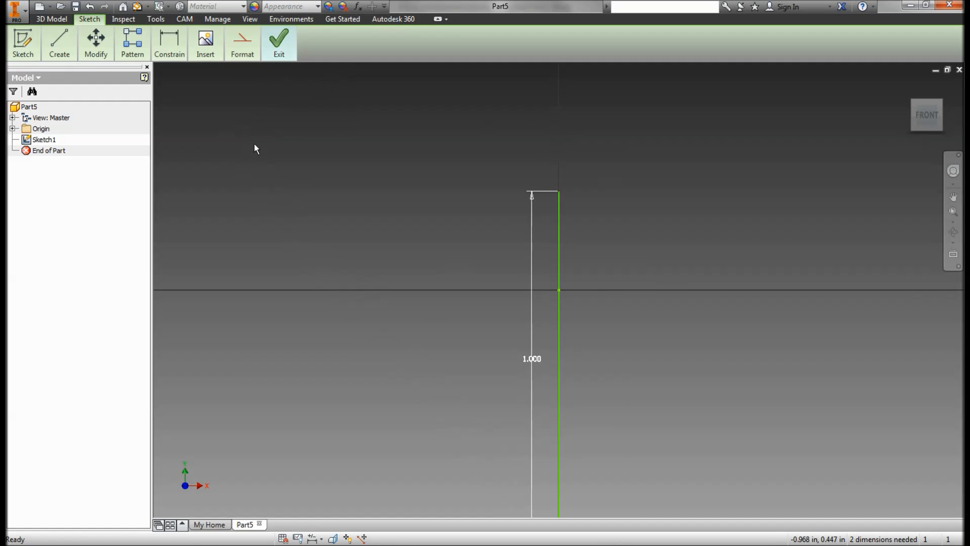
# Center the vertical line on the origin by applying a horizontal constraint between the origin point and the line's midpoint.
pyautogui.scroll(-3, 560, 426)
pyautogui.press('d')
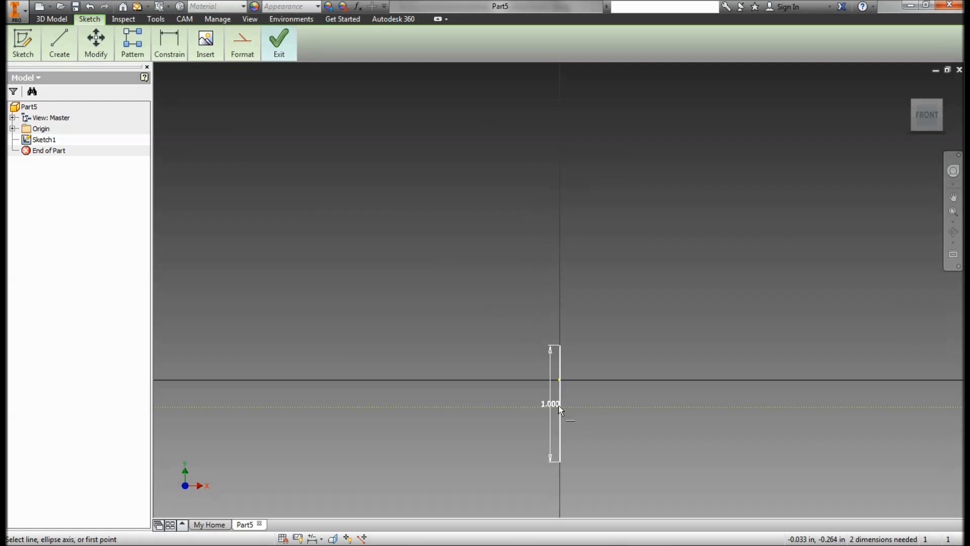
pyautogui.click(558, 379)
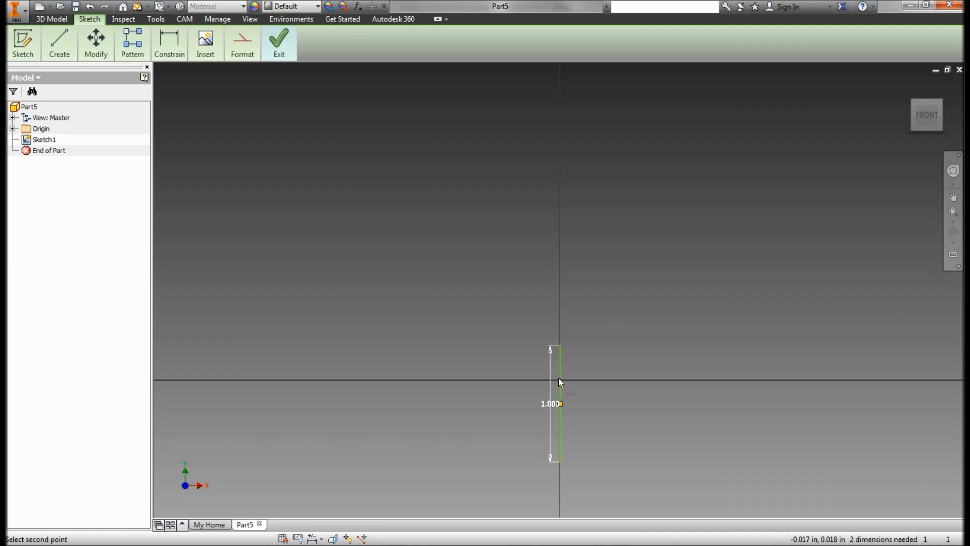
pyautogui.click(559, 403)
pyautogui.moveTo(533, 362); pyautogui.dragTo(466, 274, button='middle')
pyautogui.scroll(-4, 540, 344)
pyautogui.scroll(1, 541, 344)
pyautogui.scroll(4, 540, 343)
pyautogui.moveTo(541, 347); pyautogui.dragTo(606, 394, button='middle')
pyautogui.scroll(-1, 590, 352)
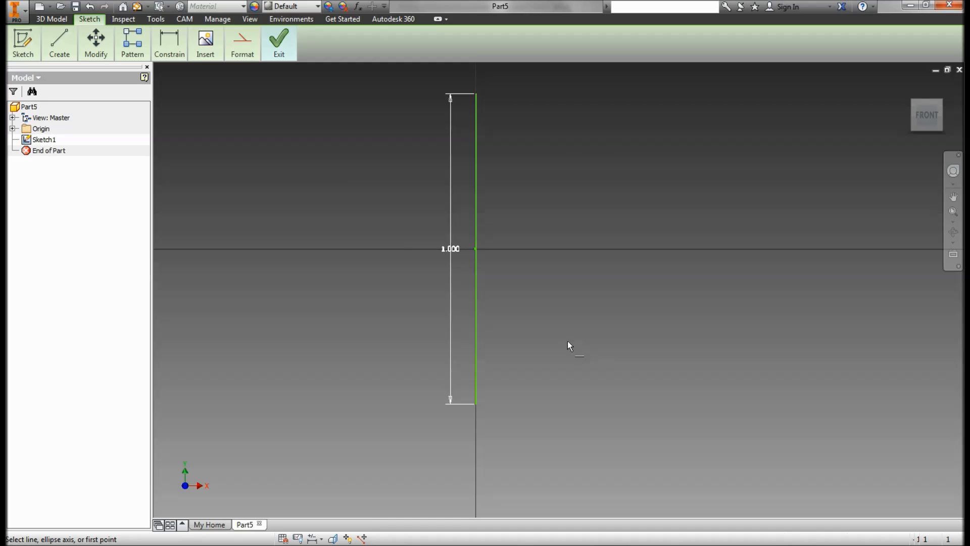
pyautogui.moveTo(595, 316); pyautogui.dragTo(613, 357, button='middle')
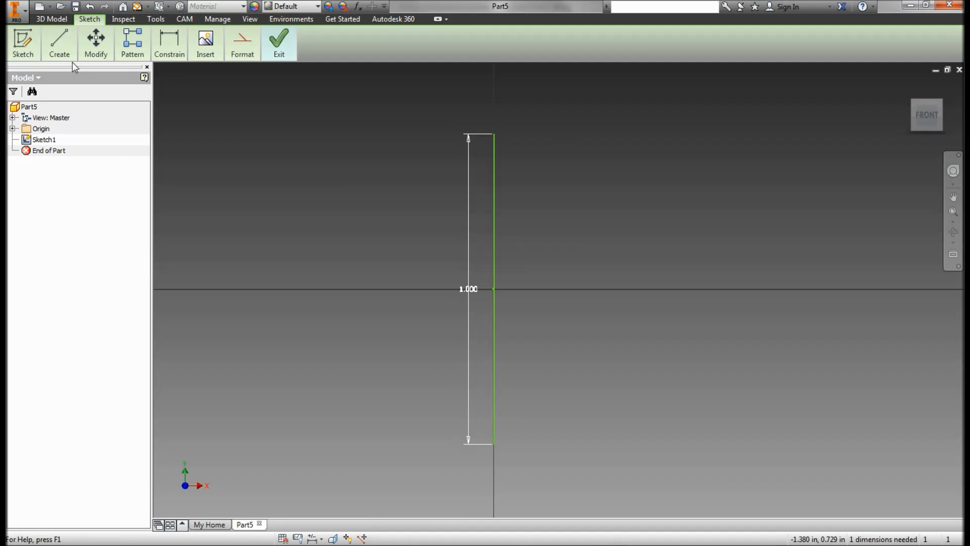
# Sketch a closed half-profile right of the vertical line: 0.1 in flat top, sloped head about 0.24 in wide, shank about 0.14 in wide.
pyautogui.click(59, 43)
pyautogui.click(54, 74)
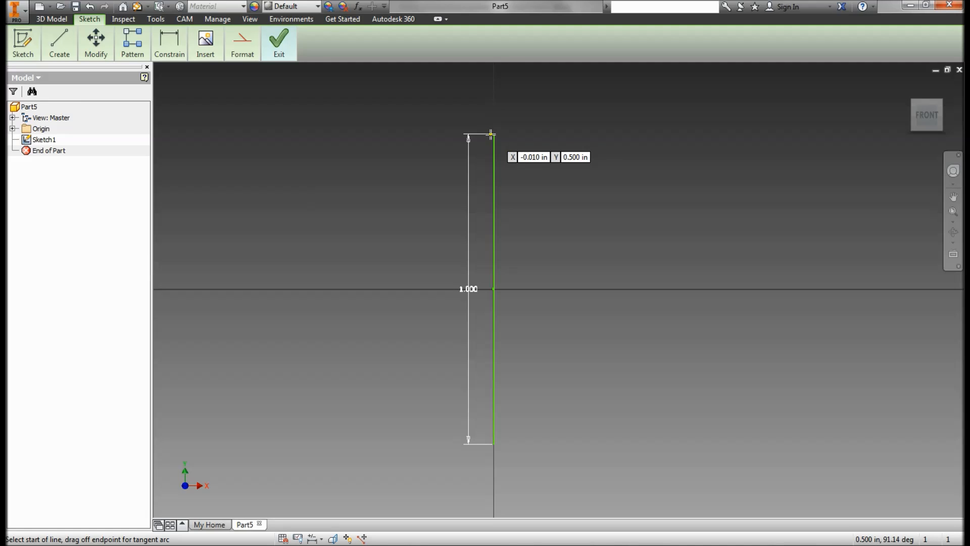
pyautogui.click(492, 134)
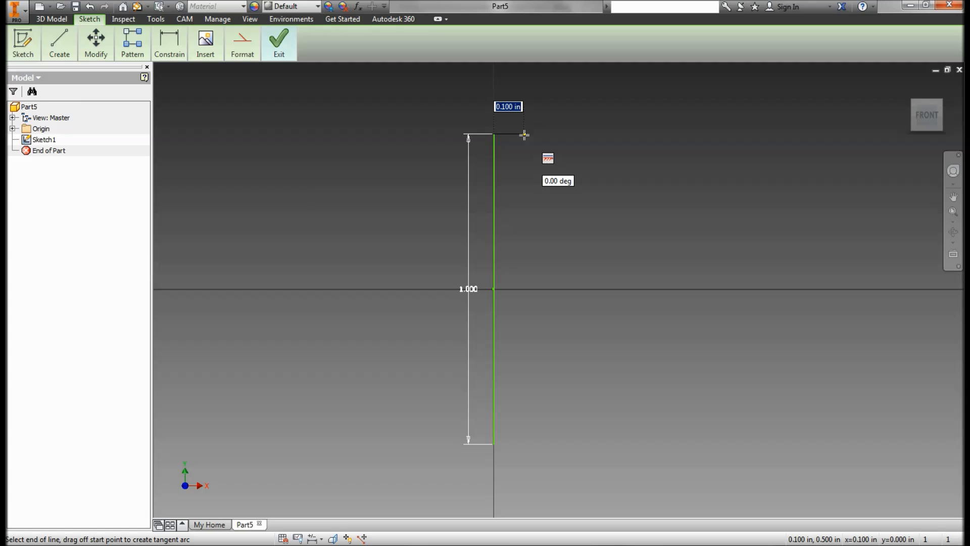
pyautogui.click(524, 134)
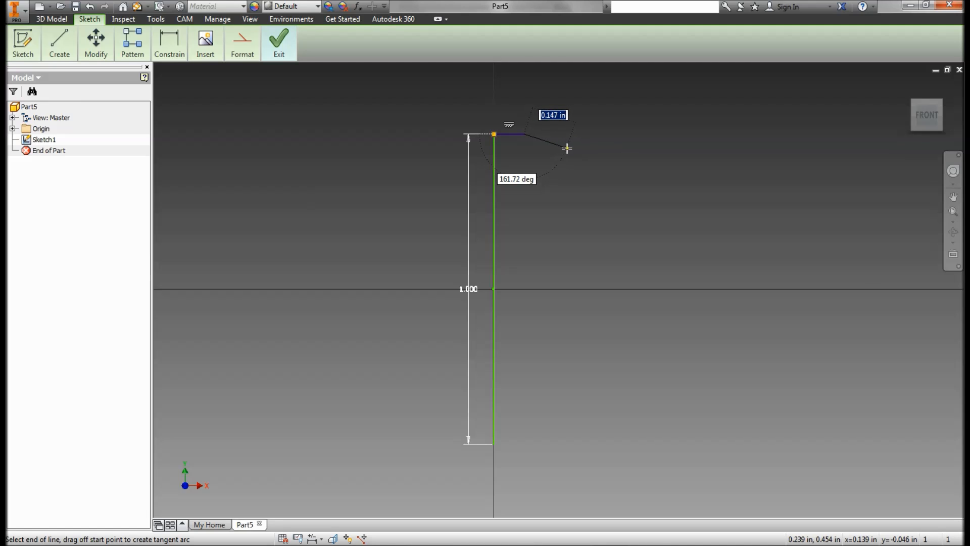
pyautogui.click(566, 148)
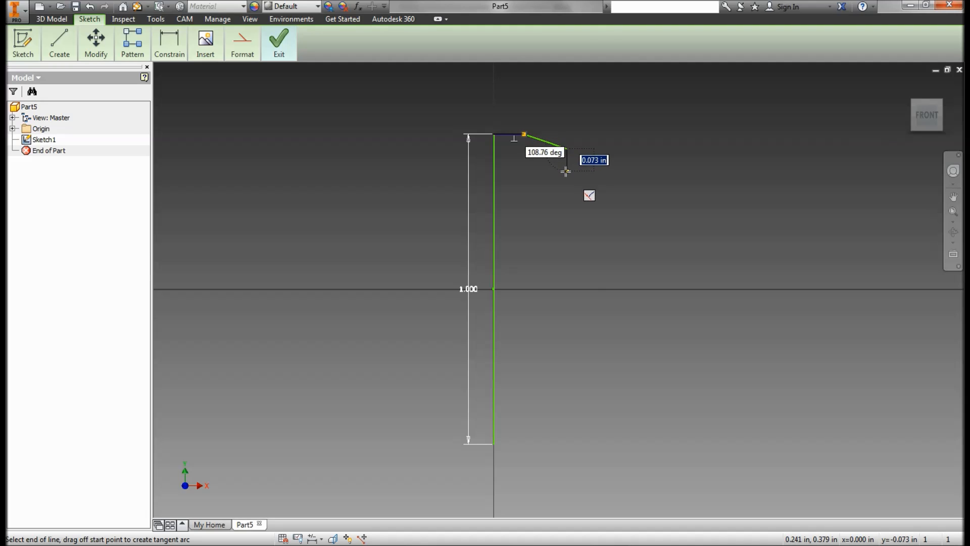
pyautogui.click(567, 166)
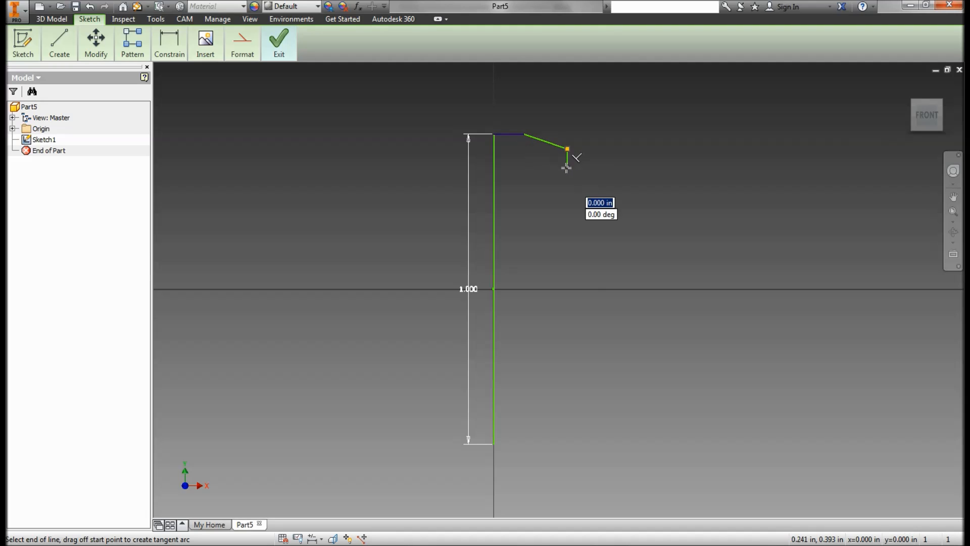
pyautogui.click(537, 167)
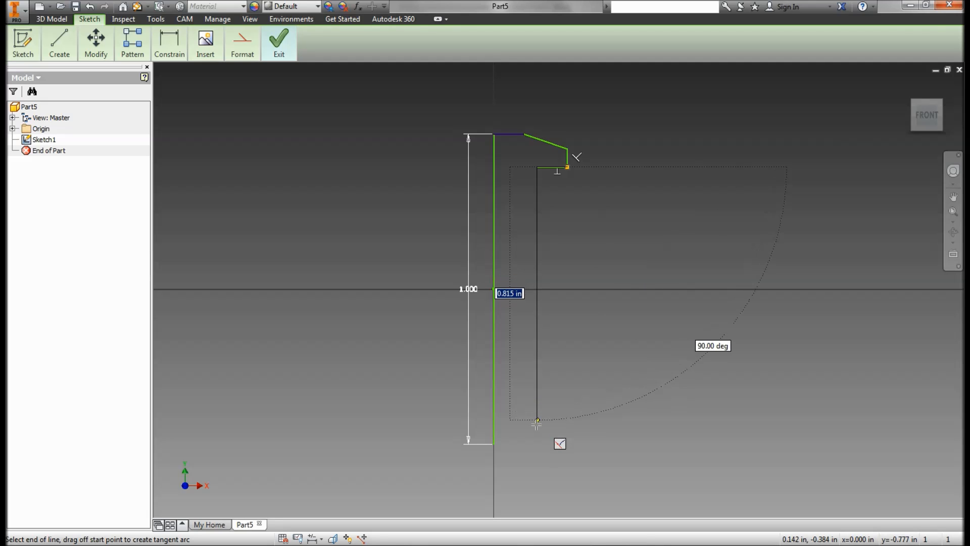
pyautogui.click(537, 444)
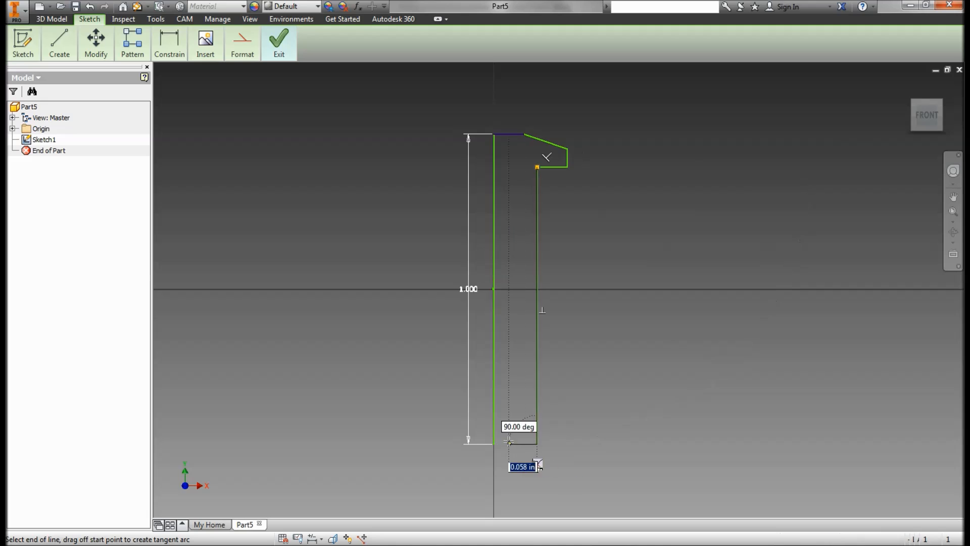
pyautogui.click(494, 444)
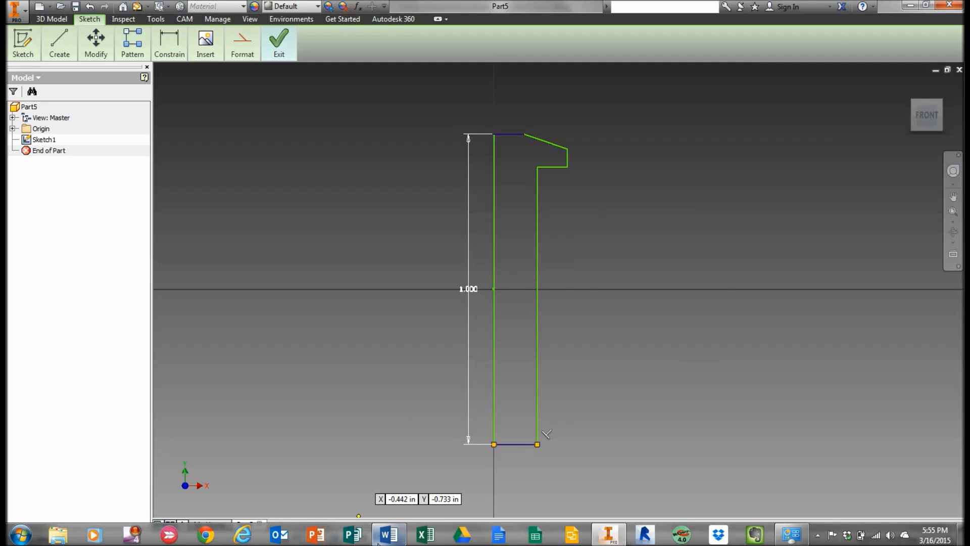
# Check the Axle Peg drawing in Word, return to Inventor and dimension the shank's bottom edge to 0.125 in.
pyautogui.click(388, 538)
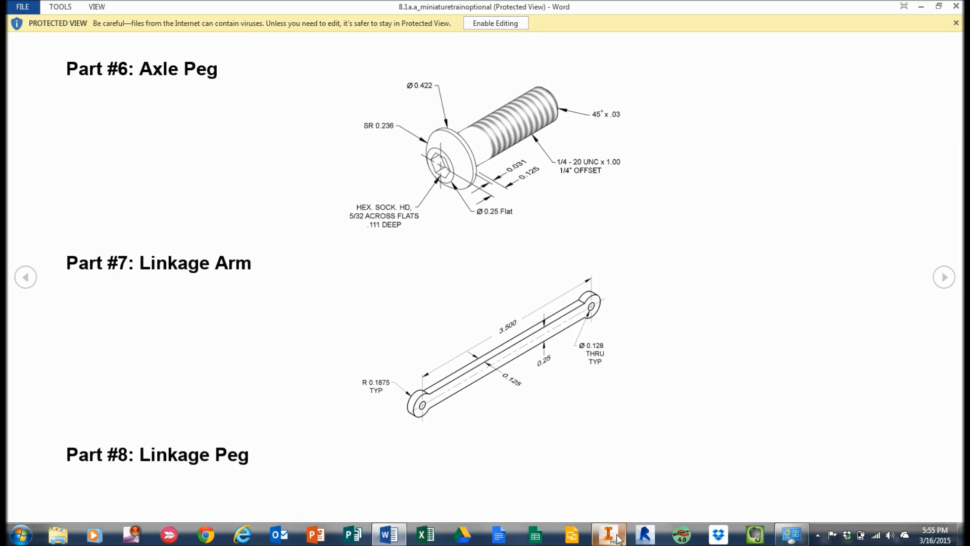
pyautogui.click(608, 538)
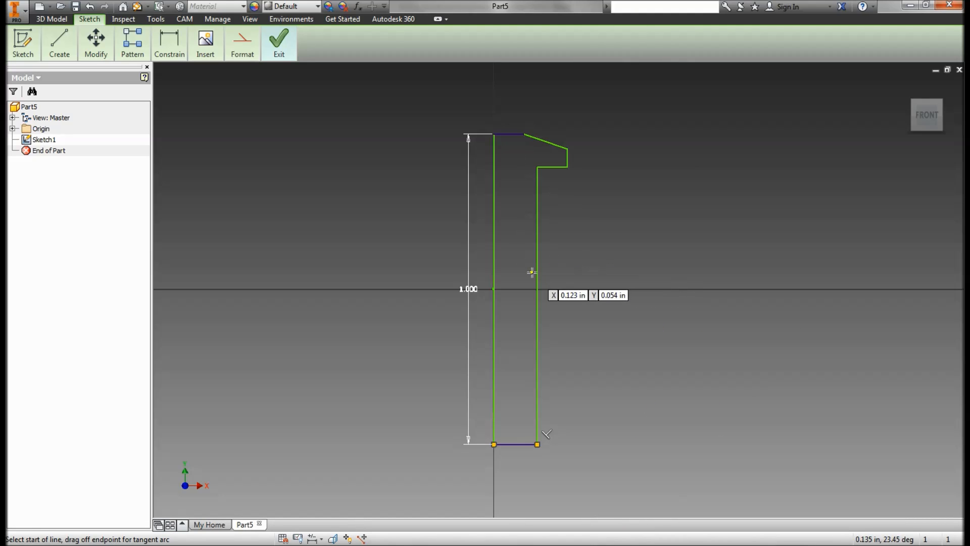
pyautogui.click(167, 50)
pyautogui.click(164, 74)
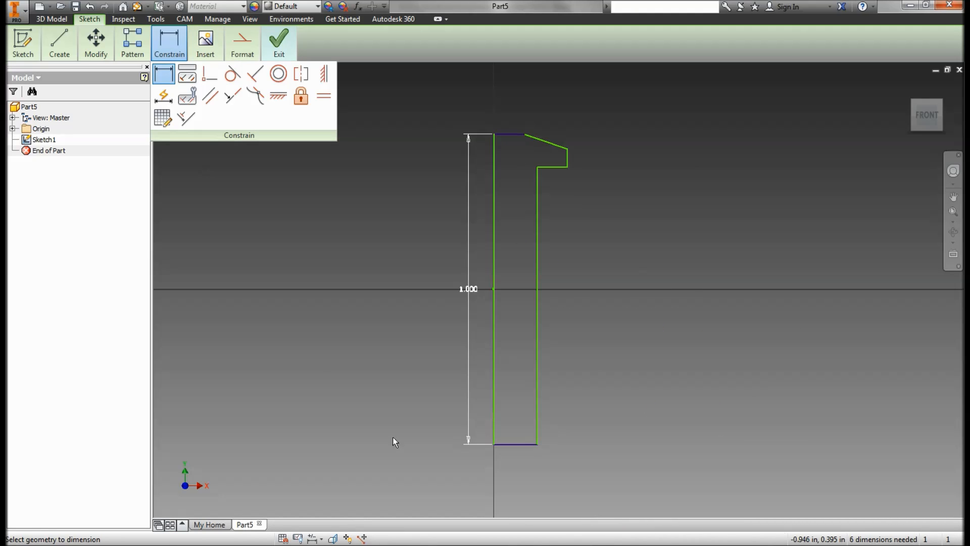
pyautogui.click(515, 444)
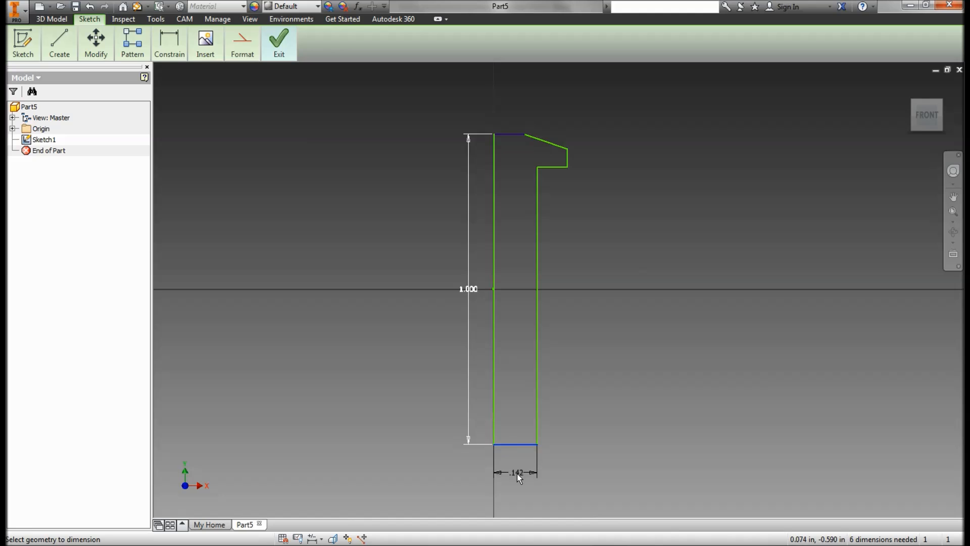
pyautogui.click(515, 474)
pyautogui.write('.125')
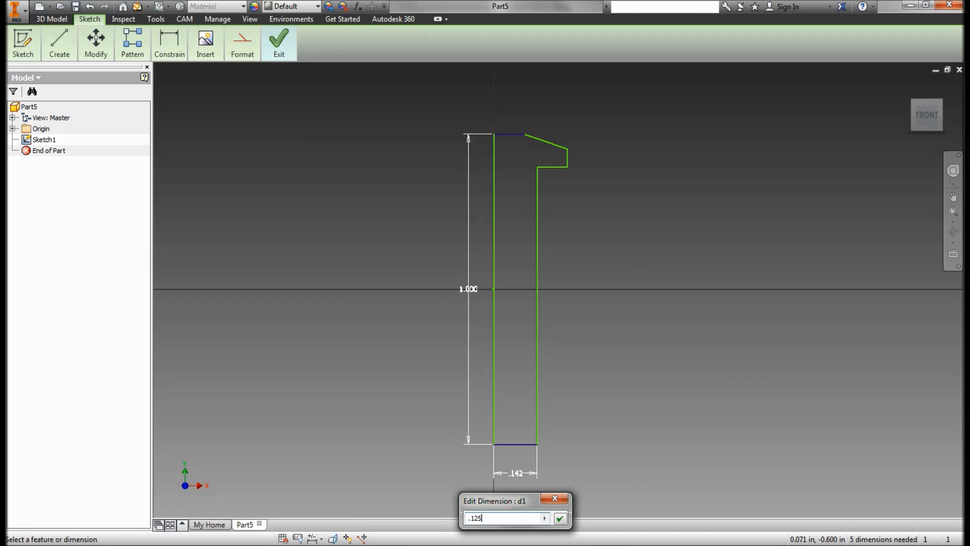
pyautogui.press('Return')
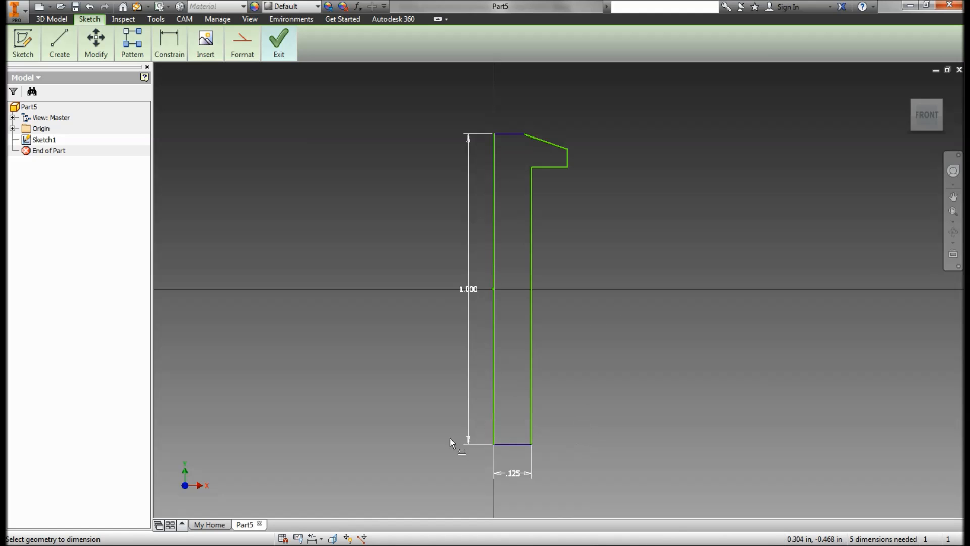
# Consult the Axle Peg drawing in Word, and in Inventor dimension the head's outer edge from the vertical centre line as .422/2.
pyautogui.click(600, 538)
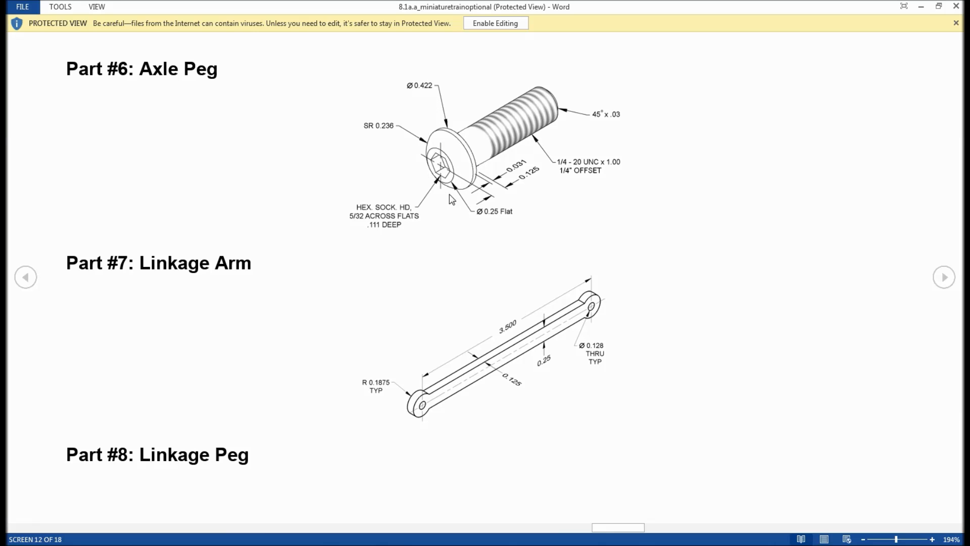
pyautogui.moveTo(407, 542)
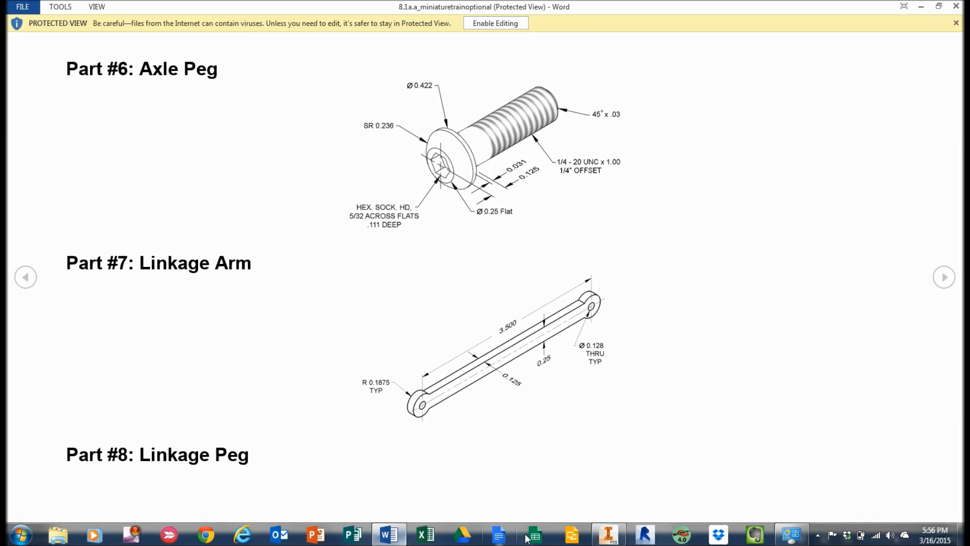
pyautogui.click(609, 534)
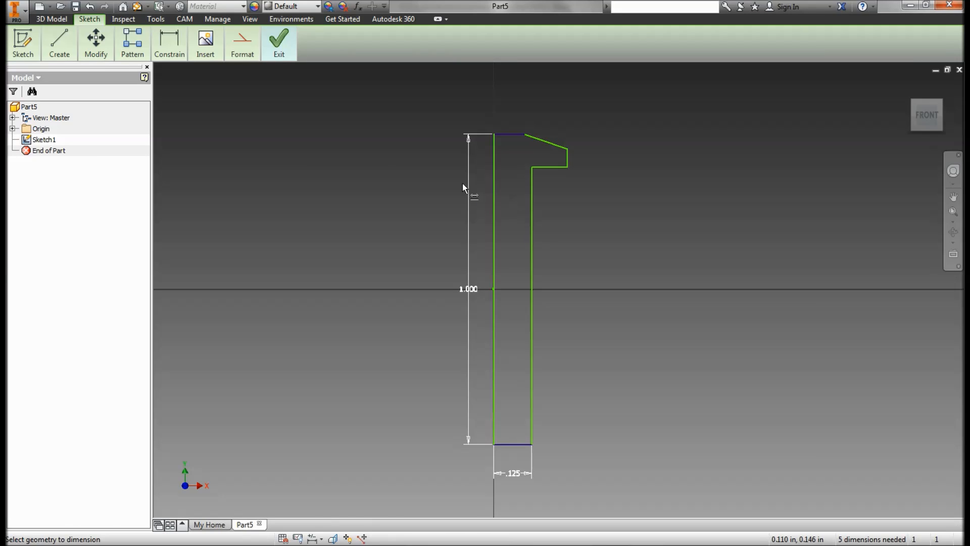
pyautogui.click(170, 43)
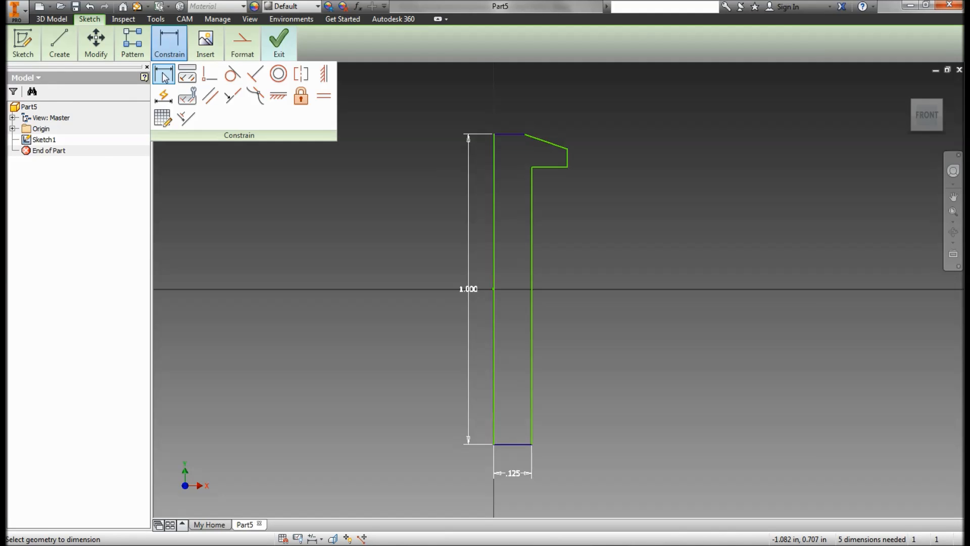
pyautogui.click(567, 158)
pyautogui.click(494, 157)
pyautogui.click(511, 205)
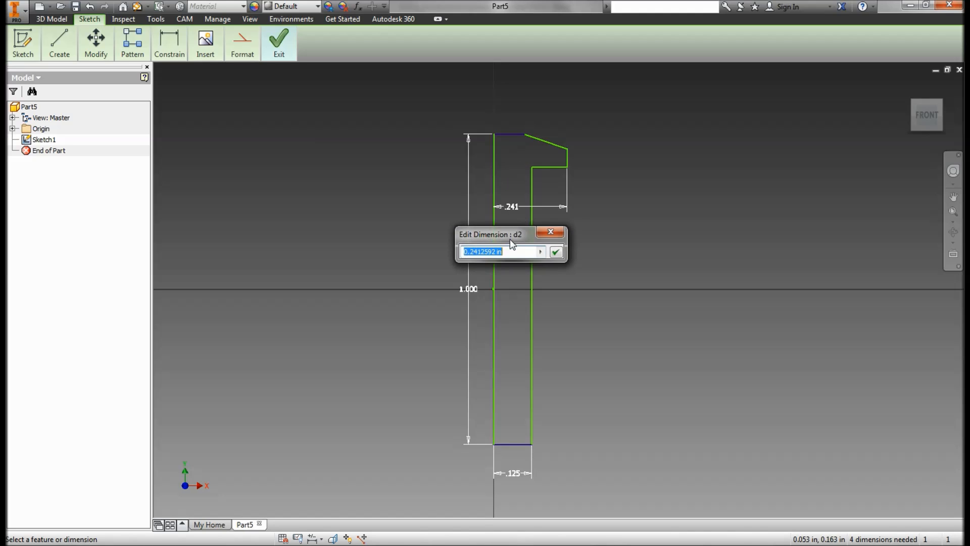
pyautogui.write('.422/2')
pyautogui.press('Return')
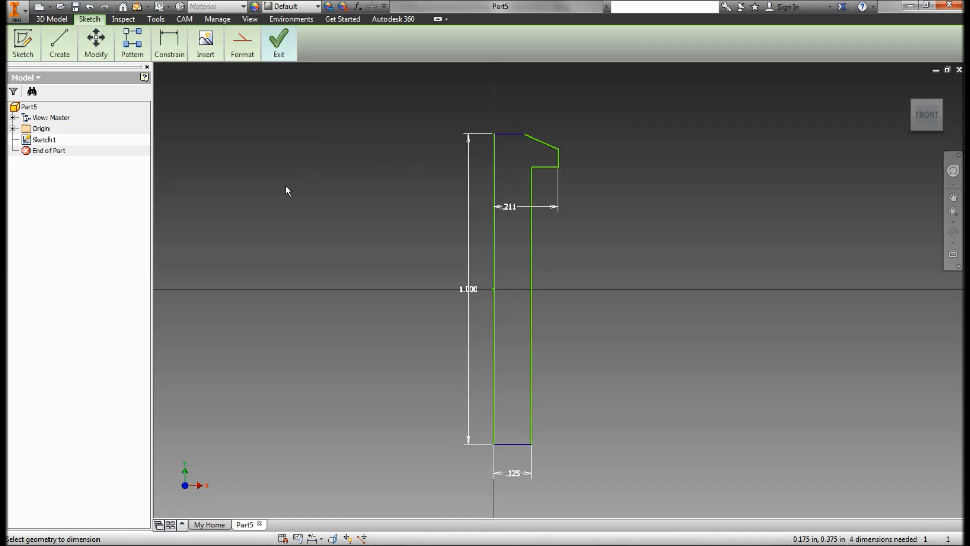
# Look up the head's rim thickness in the Word drawing, and in Inventor dimension the head's short outer vertical edge to 0.031 in.
pyautogui.moveTo(358, 538)
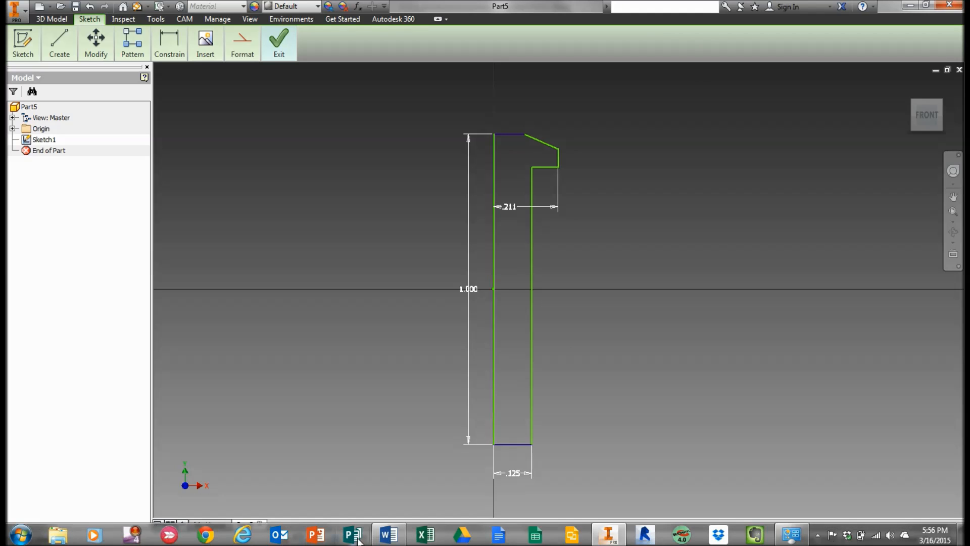
pyautogui.click(389, 533)
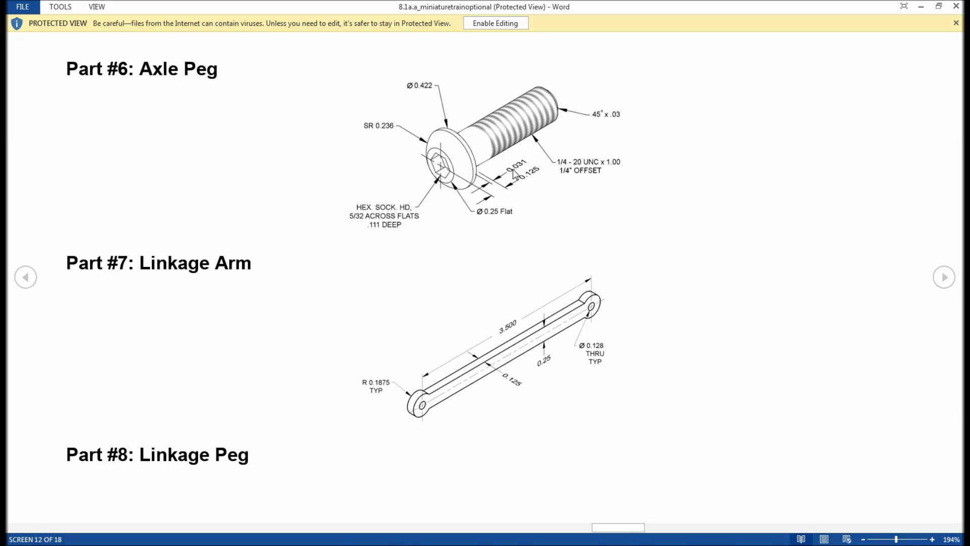
pyautogui.moveTo(507, 540)
pyautogui.click(609, 536)
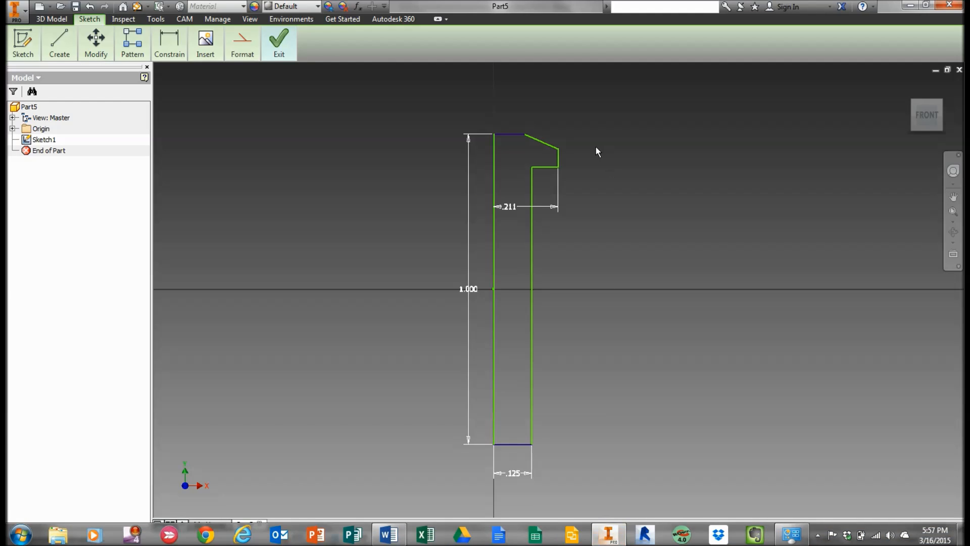
pyautogui.click(558, 157)
pyautogui.click(589, 158)
pyautogui.write('.031')
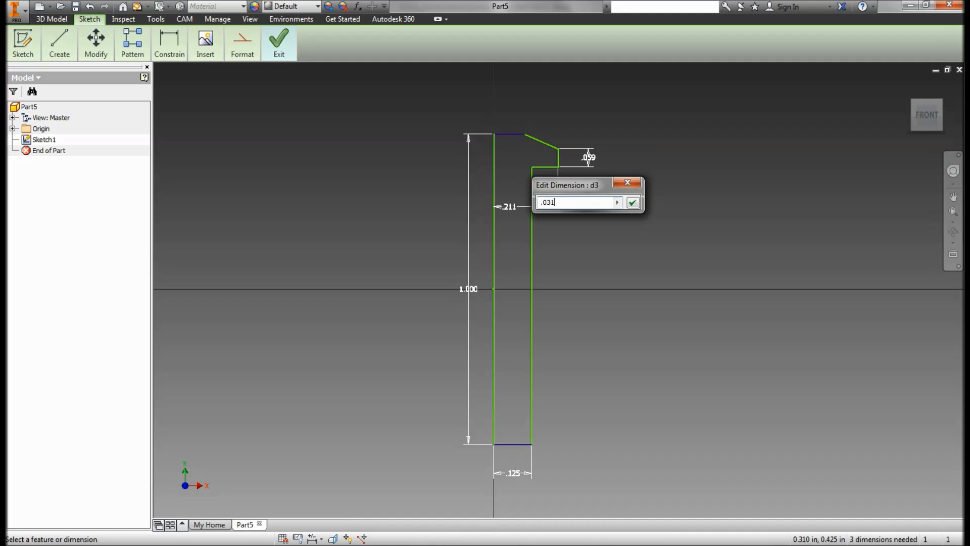
pyautogui.press('F1')
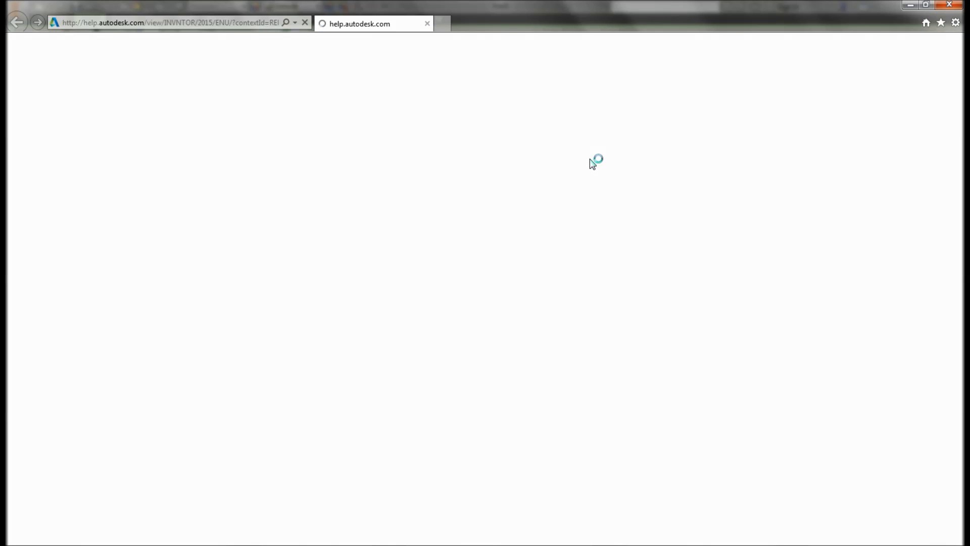
pyautogui.click(911, 6)
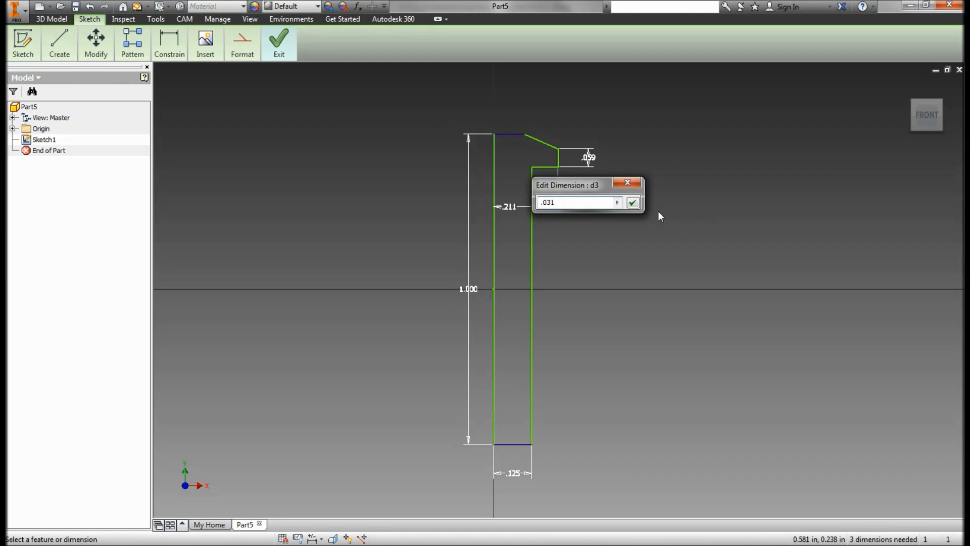
pyautogui.click(632, 203)
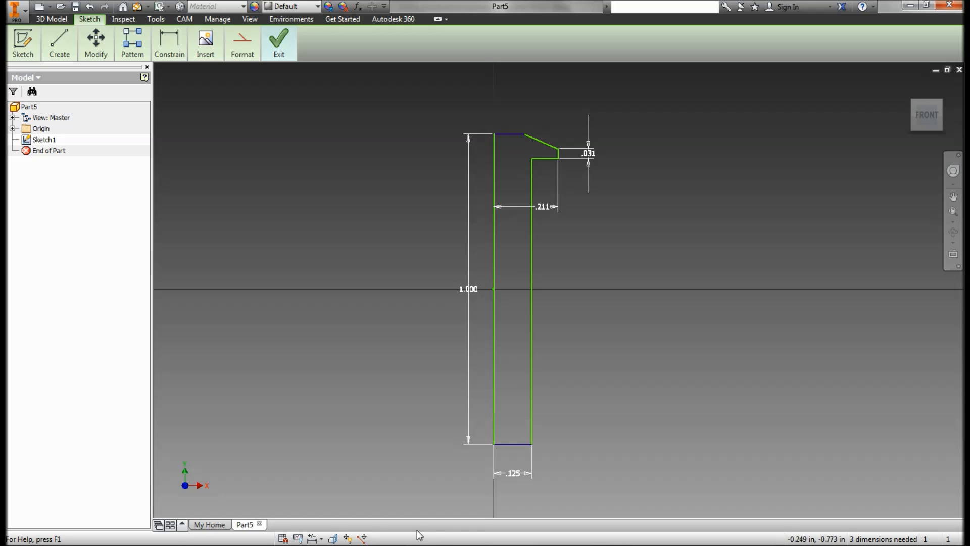
# Check the Axle Peg drawing in Word, and in Inventor dimension the head's flat top edge to .125 in.
pyautogui.moveTo(504, 543)
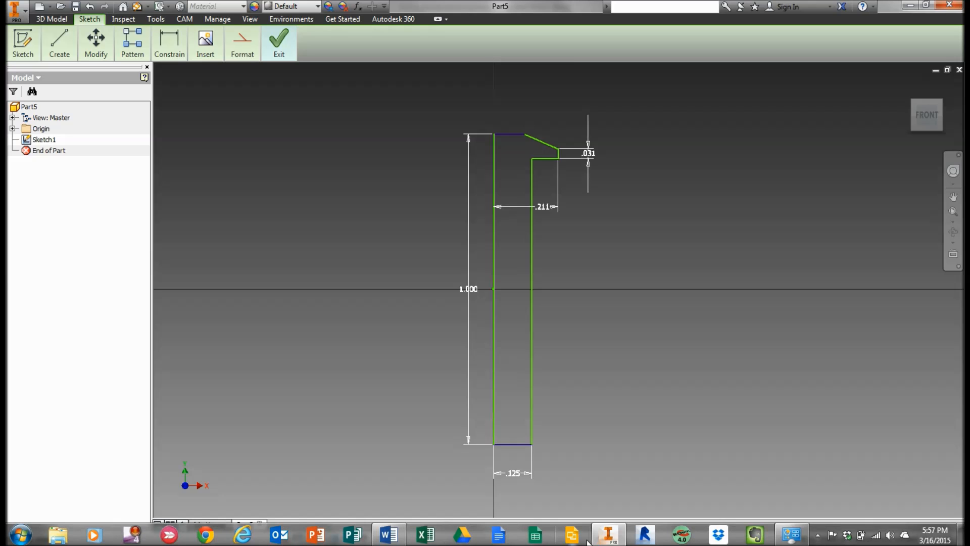
pyautogui.click(389, 534)
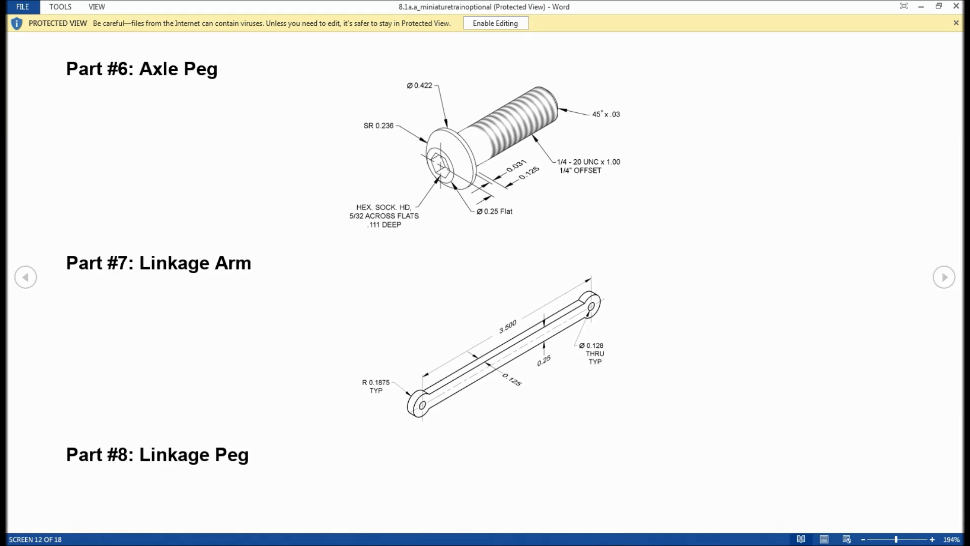
pyautogui.click(609, 538)
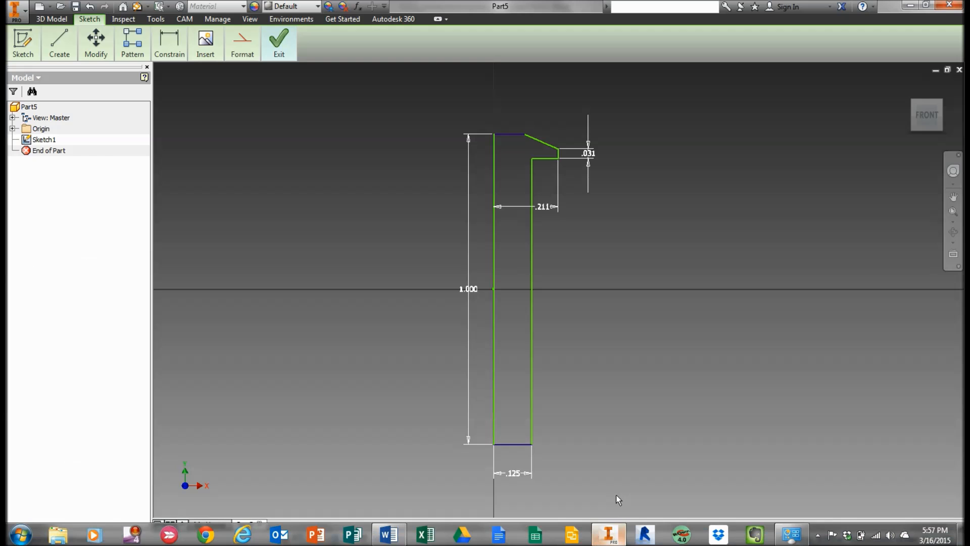
pyautogui.click(509, 135)
pyautogui.click(510, 105)
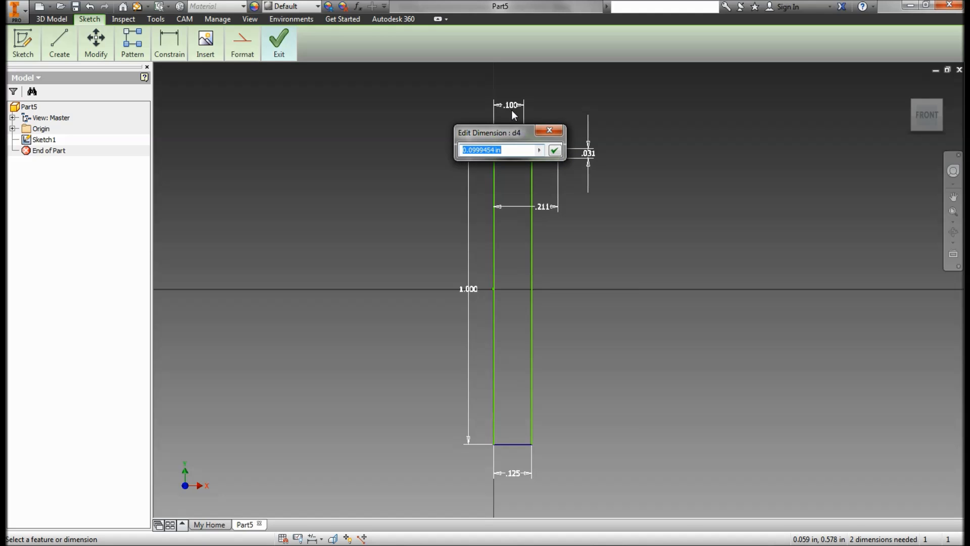
pyautogui.write('.125')
pyautogui.click(555, 150)
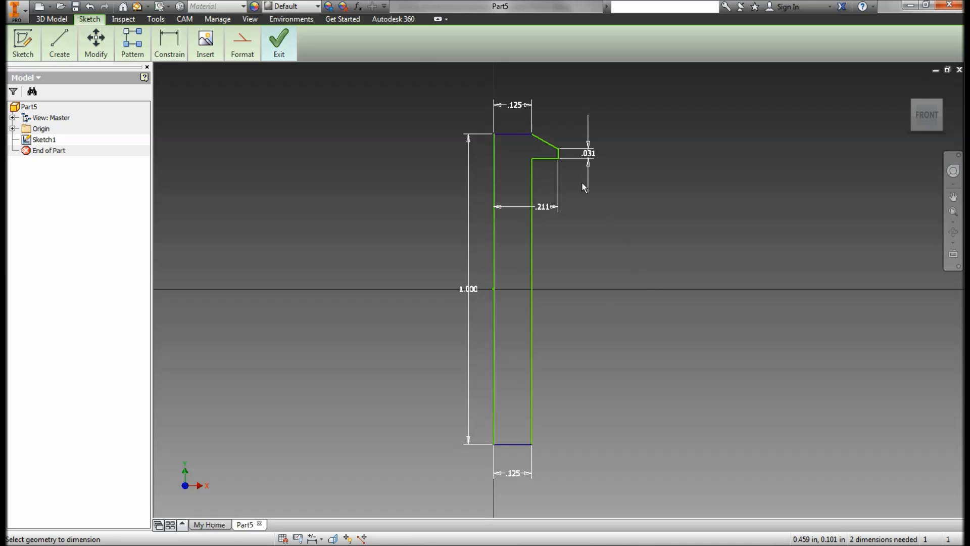
# Check the head's shape in the Word drawing, and in Inventor delete the sloped line of the head profile.
pyautogui.scroll(3, 567, 166)
pyautogui.moveTo(561, 161); pyautogui.dragTo(579, 212, button='middle')
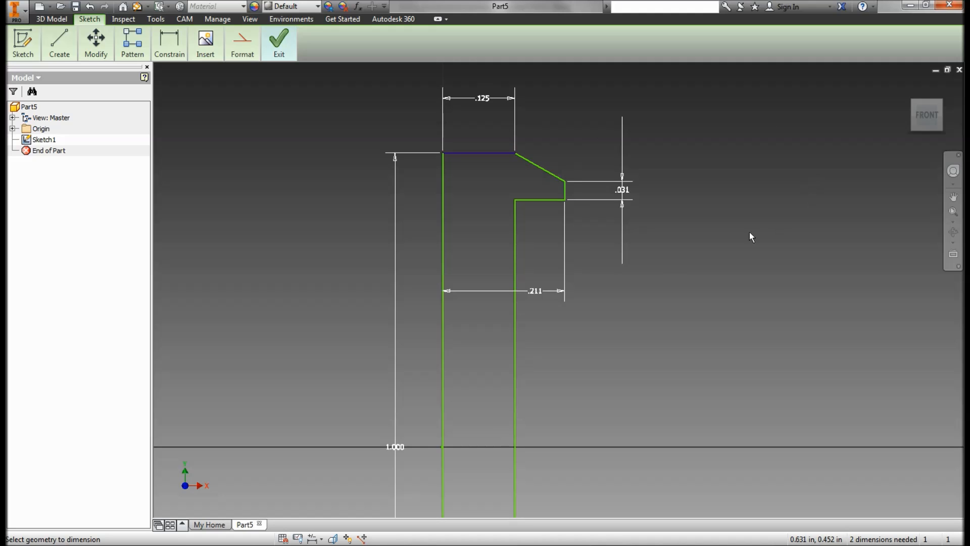
pyautogui.click(388, 538)
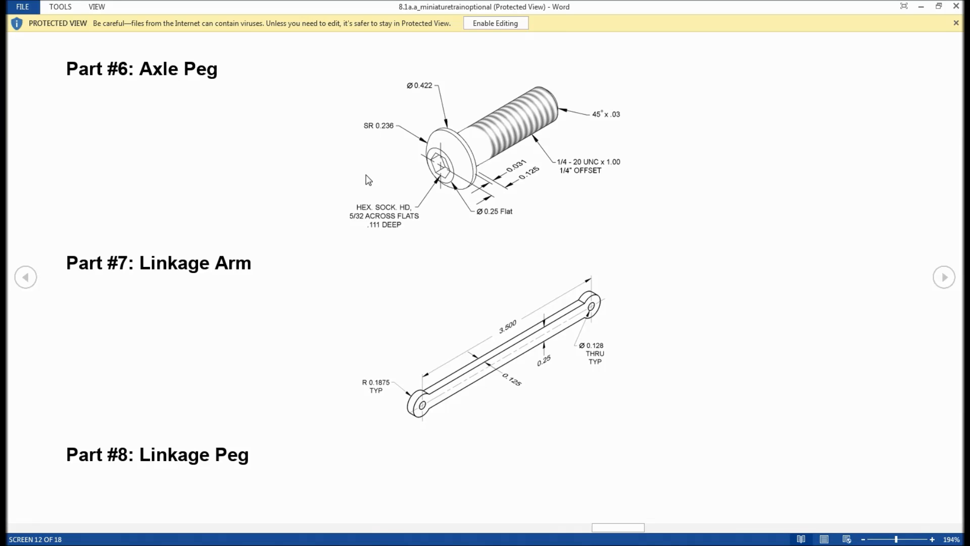
pyautogui.click(607, 534)
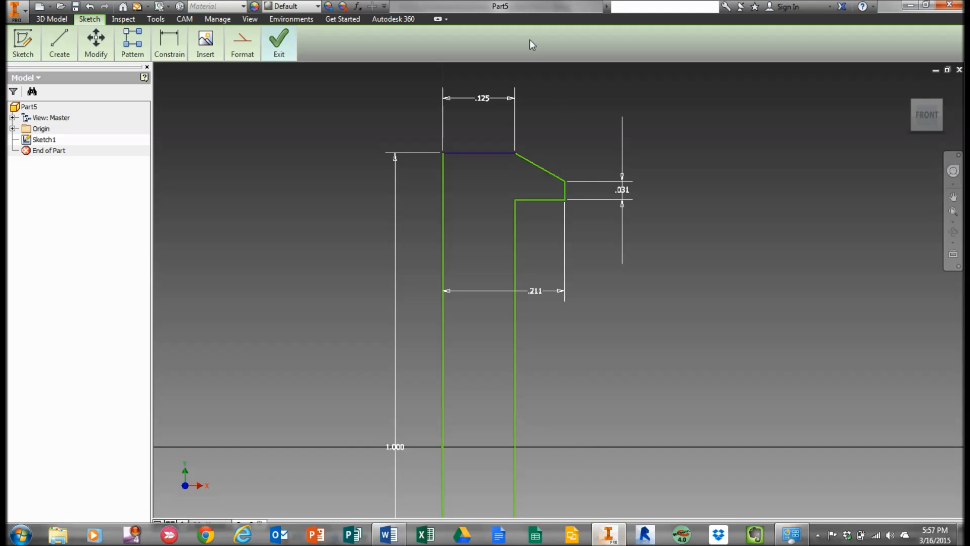
pyautogui.click(169, 43)
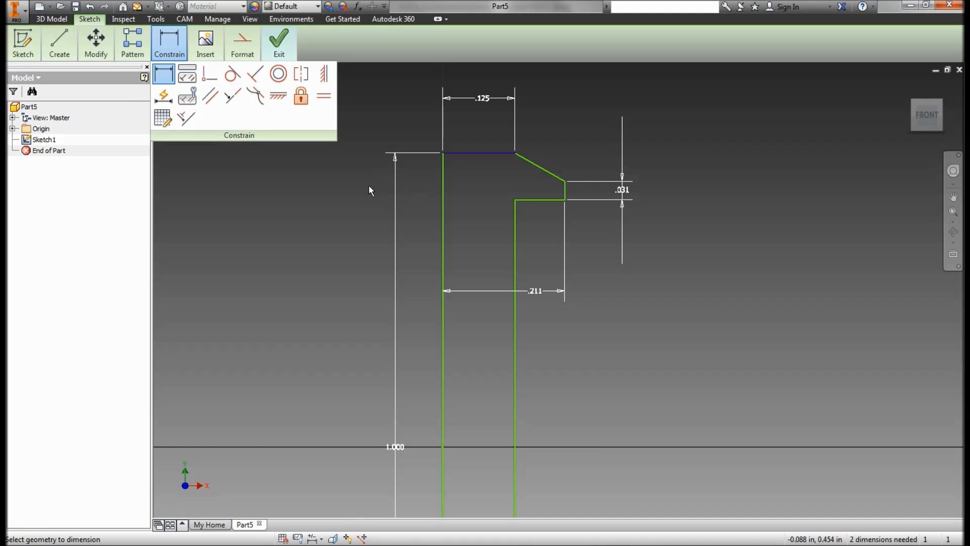
pyautogui.rightClick(539, 166)
pyautogui.click(565, 167)
pyautogui.rightClick(547, 172)
pyautogui.click(542, 134)
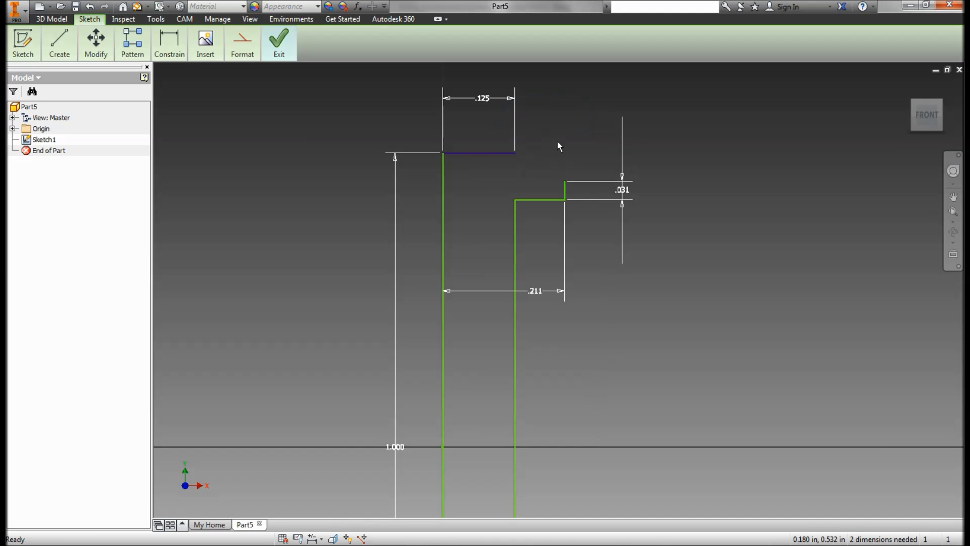
# Draw a three-point arc of radius .326 in from the flat top edge's outer end to the rim edge's upper end, bulging outward.
pyautogui.click(59, 43)
pyautogui.click(80, 75)
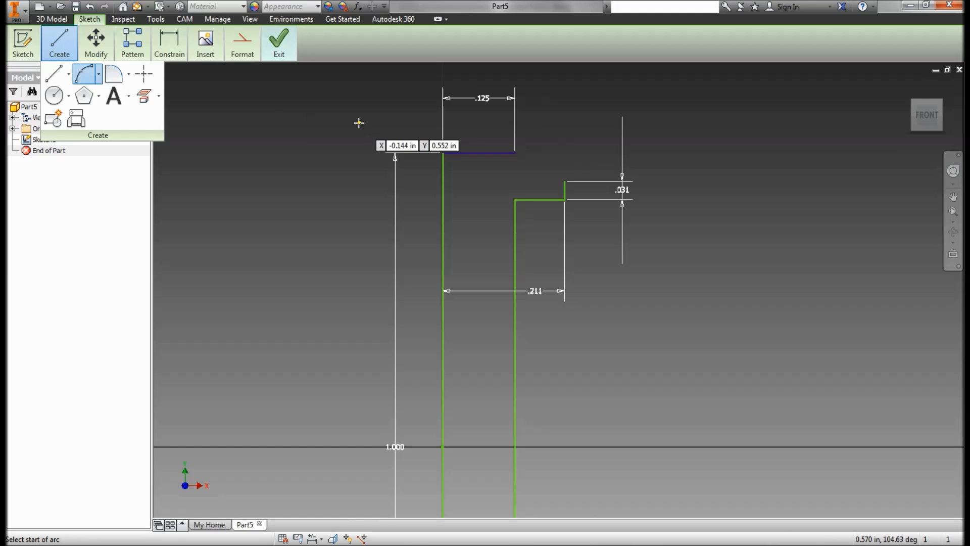
pyautogui.click(516, 153)
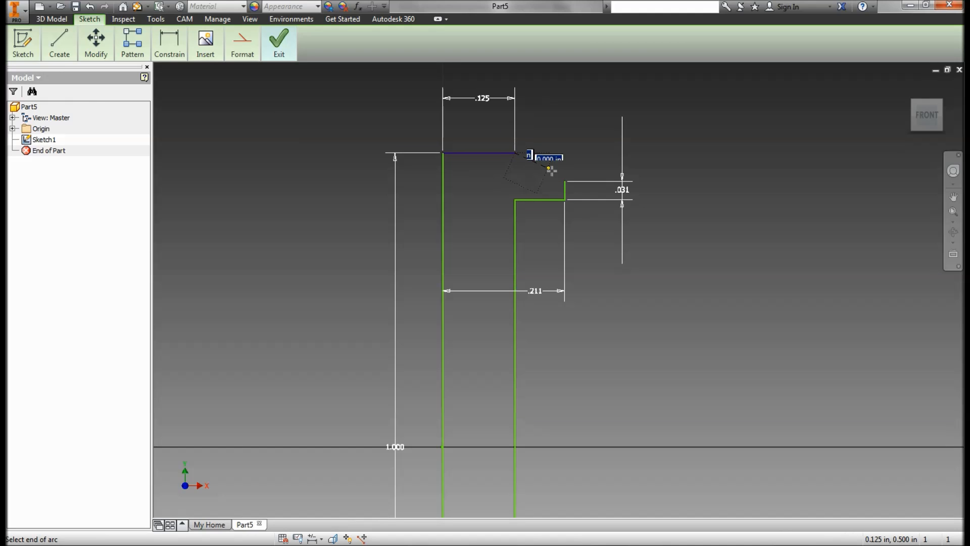
pyautogui.click(565, 181)
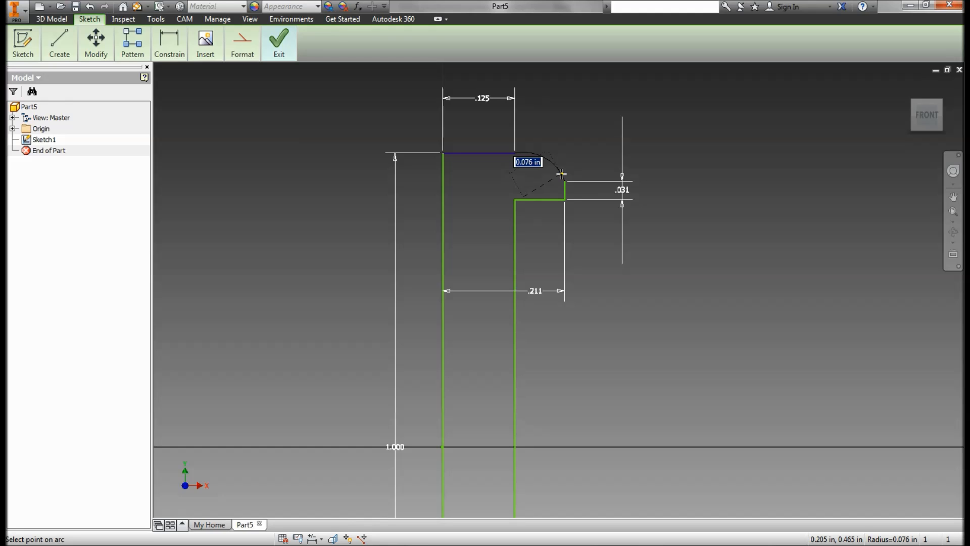
pyautogui.write('.32')
pyautogui.click(562, 174)
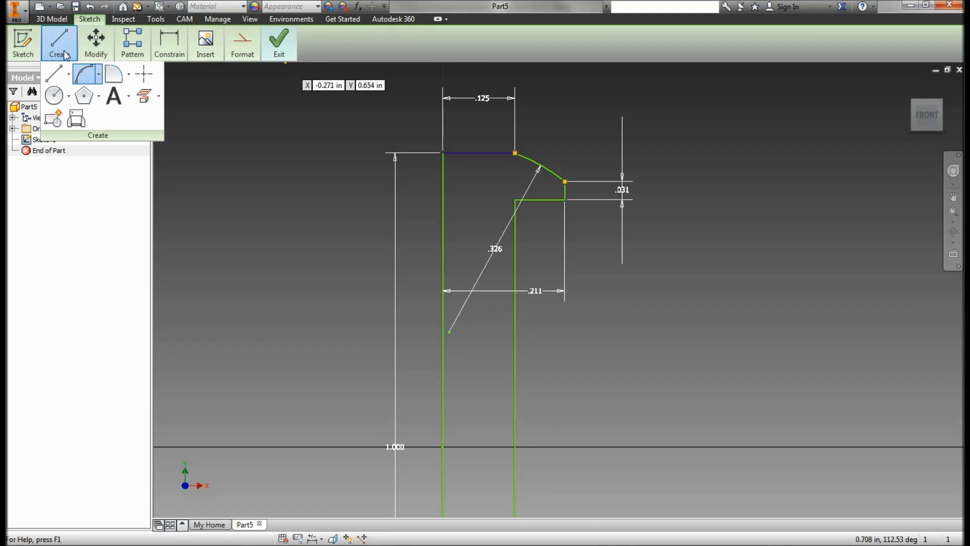
# Finish the sketch and revolve the profile fully around its long vertical centre line.
pyautogui.click(266, 46)
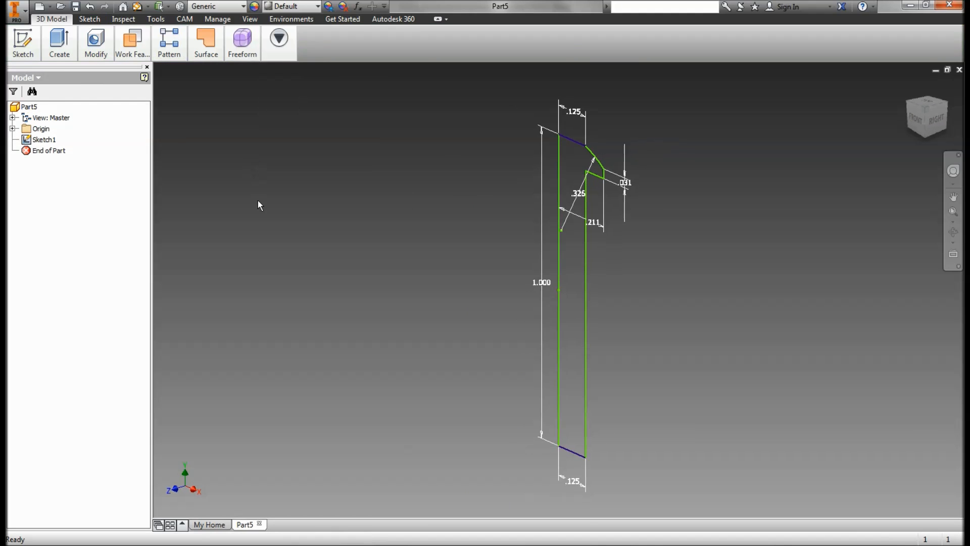
pyautogui.moveTo(59, 45)
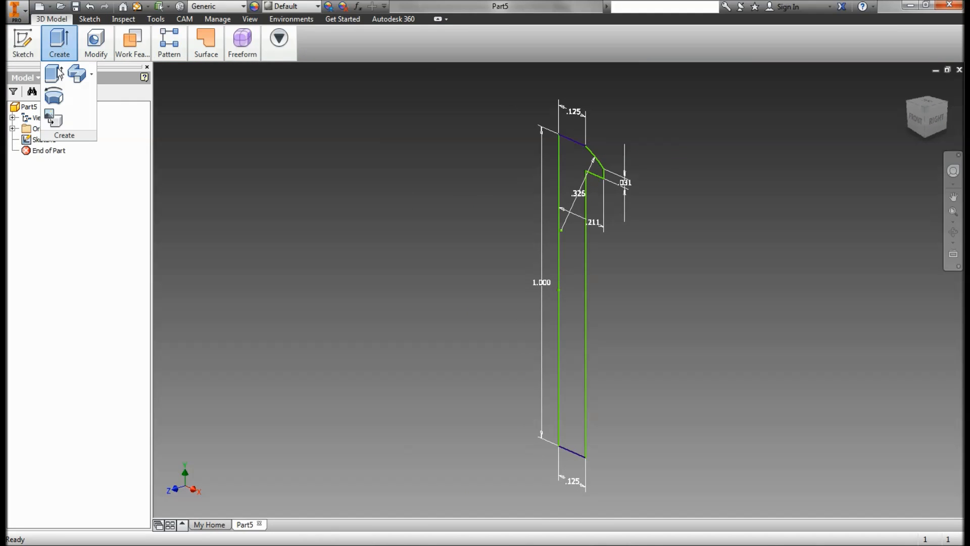
pyautogui.click(55, 97)
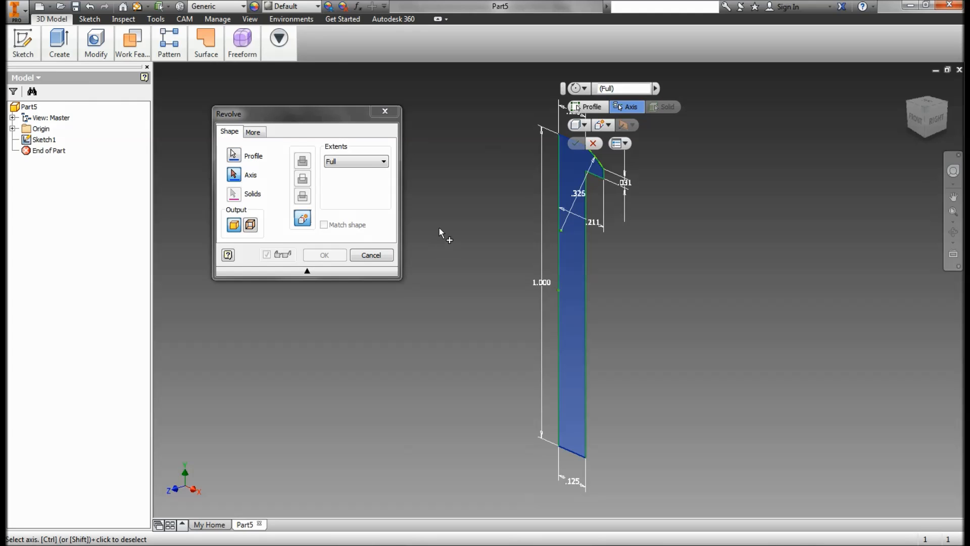
pyautogui.click(558, 253)
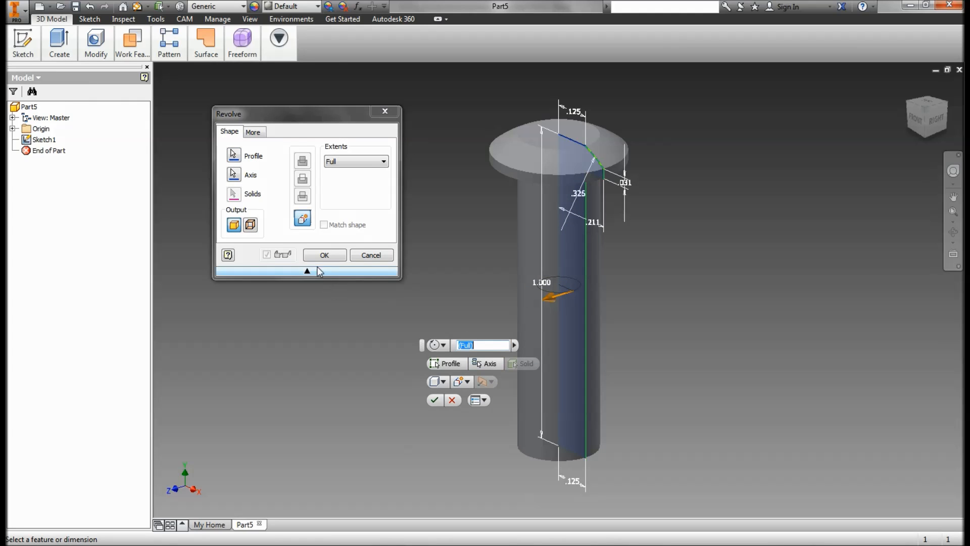
pyautogui.click(318, 252)
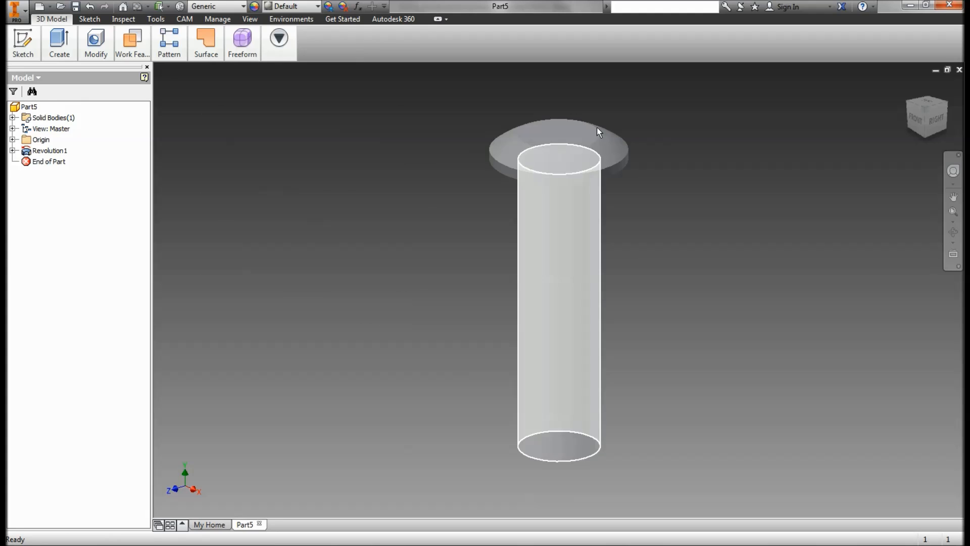
# Start a new sketch on the flat circular top face of the peg's head.
pyautogui.keyDown('shift'); pyautogui.moveTo(406, 223); pyautogui.dragTo(402, 257, button='middle'); pyautogui.keyUp('shift')
pyautogui.moveTo(425, 188); pyautogui.dragTo(393, 304, button='middle')
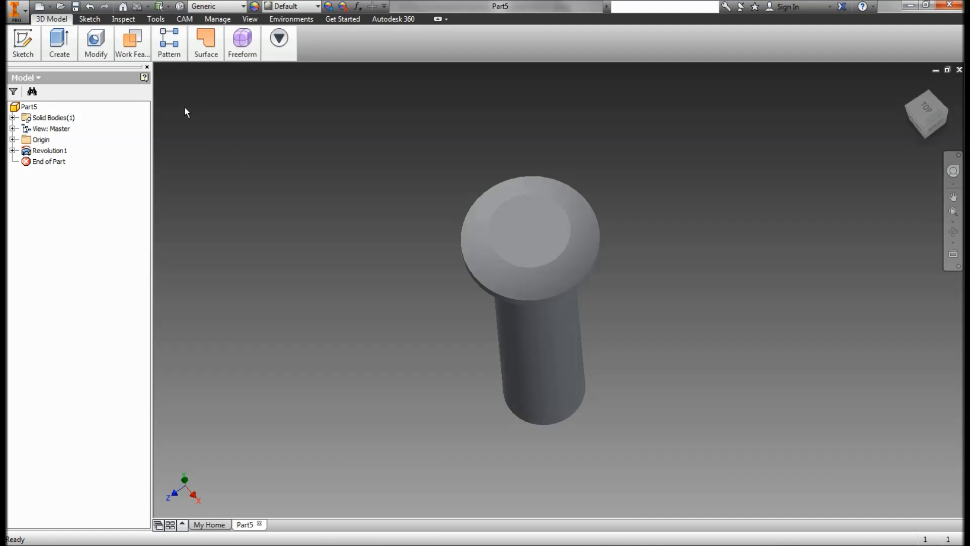
pyautogui.moveTo(99, 54)
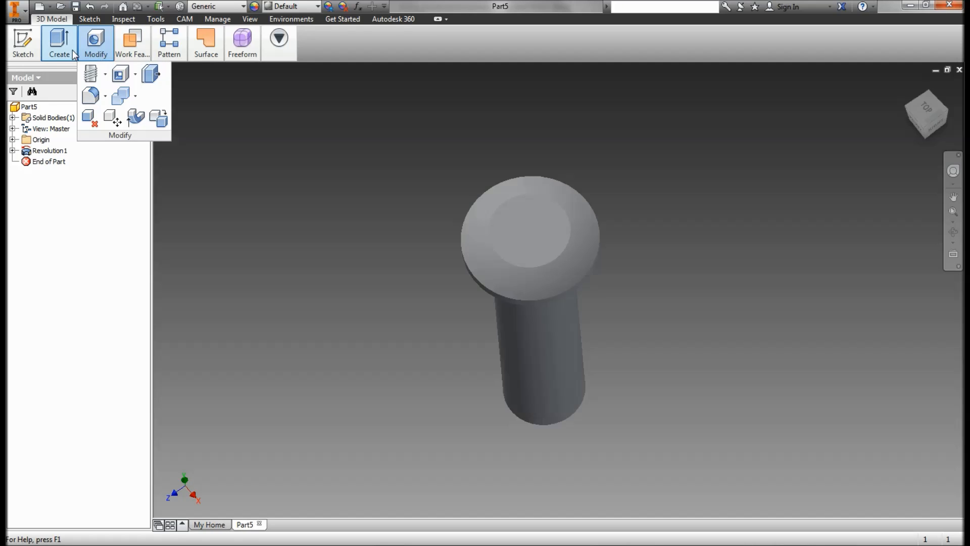
pyautogui.moveTo(23, 45)
pyautogui.click(20, 73)
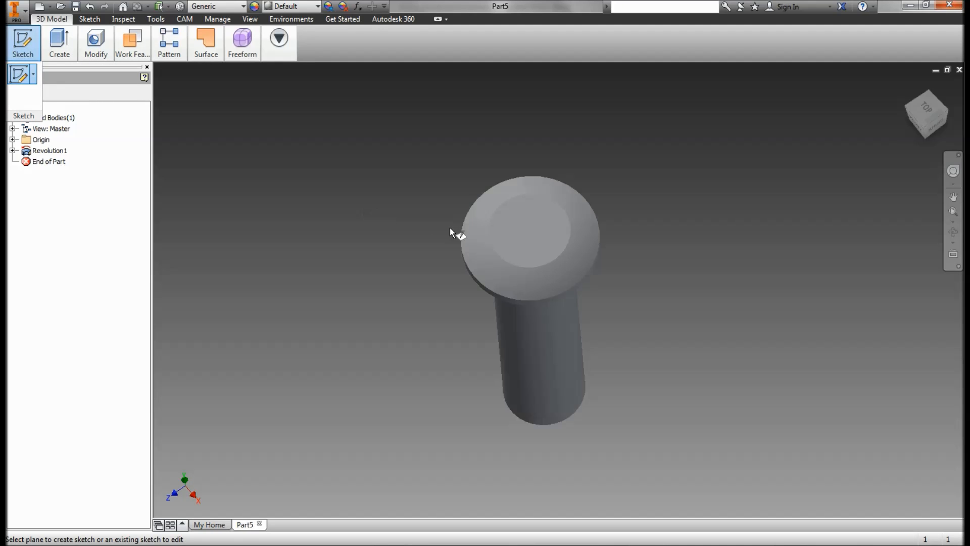
pyautogui.click(500, 232)
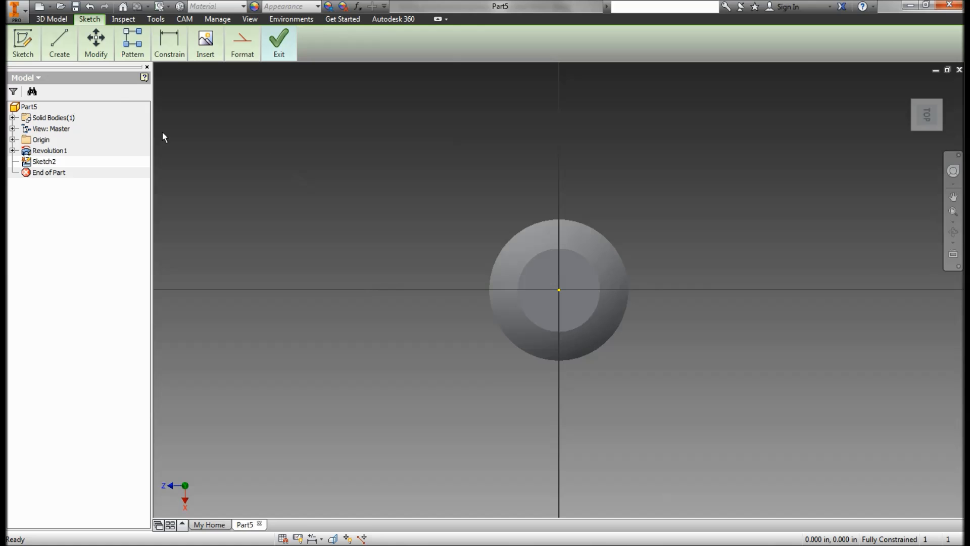
# Draw a six-sided inscribed polygon centred on the head's flat face, about 0.14 in across flats.
pyautogui.moveTo(24, 41)
pyautogui.moveTo(60, 44)
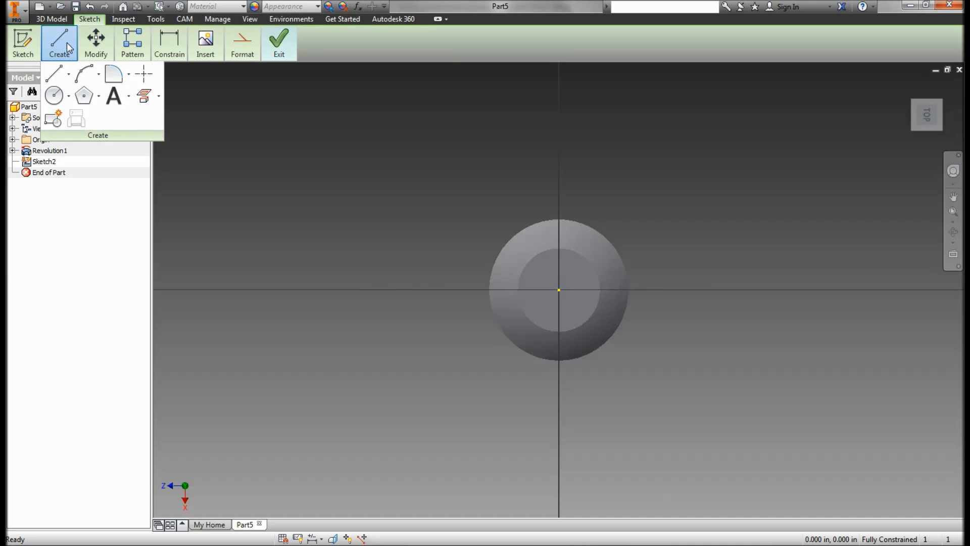
pyautogui.click(87, 98)
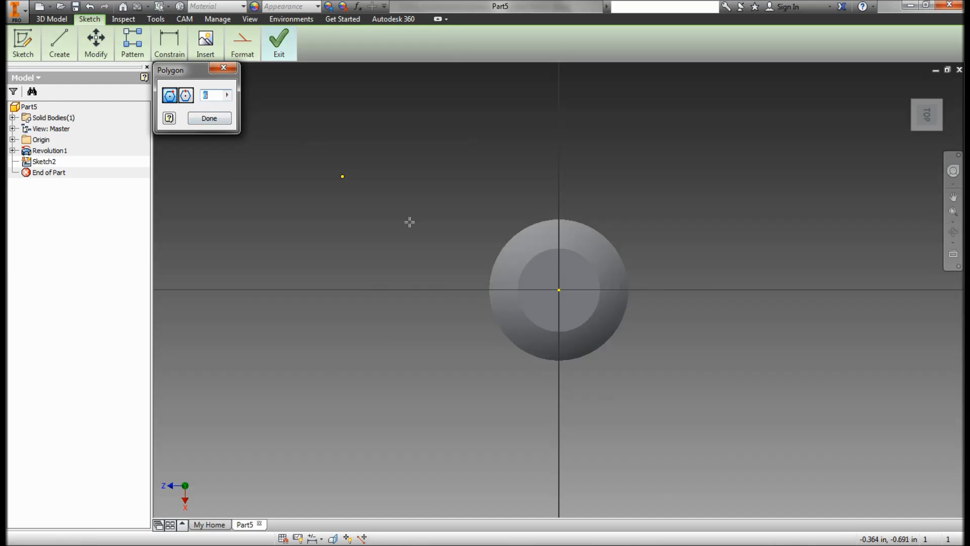
pyautogui.click(559, 290)
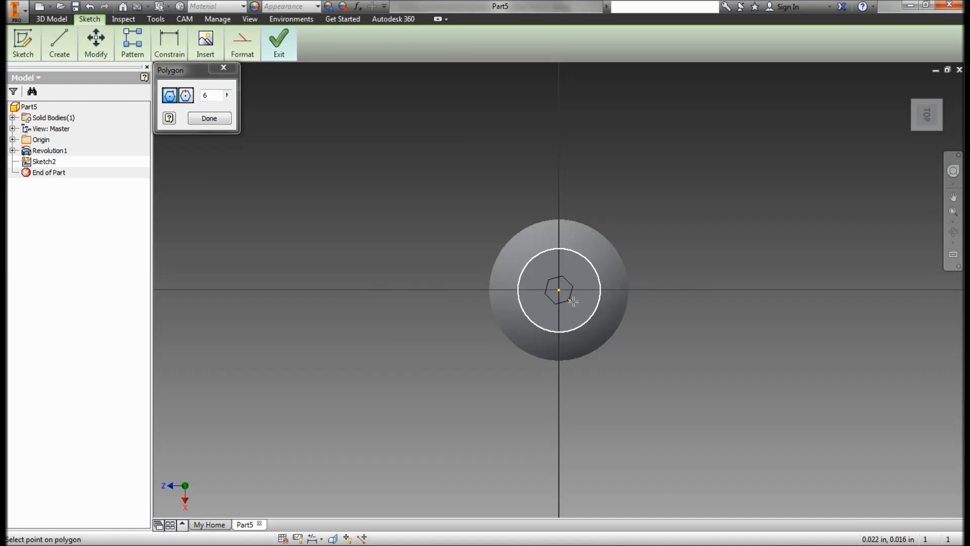
pyautogui.click(581, 307)
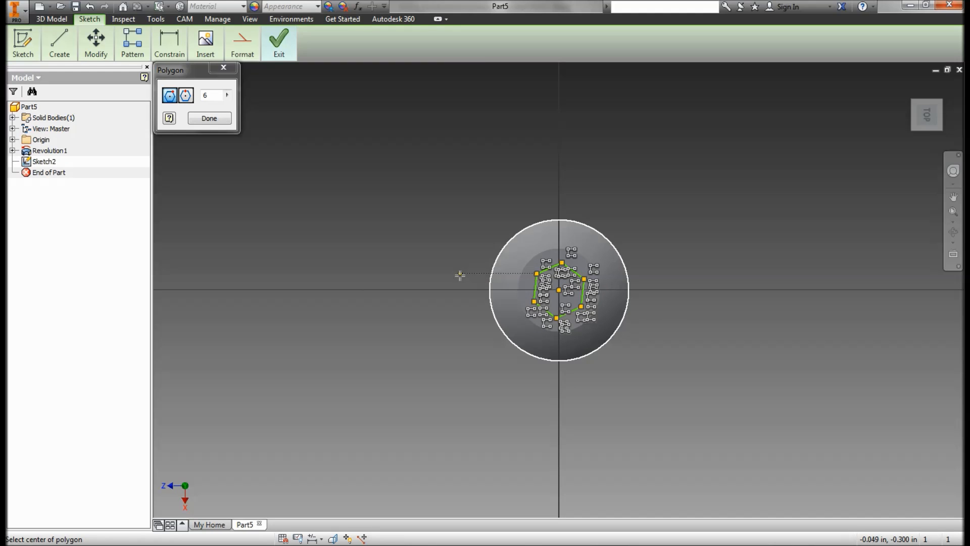
pyautogui.click(209, 119)
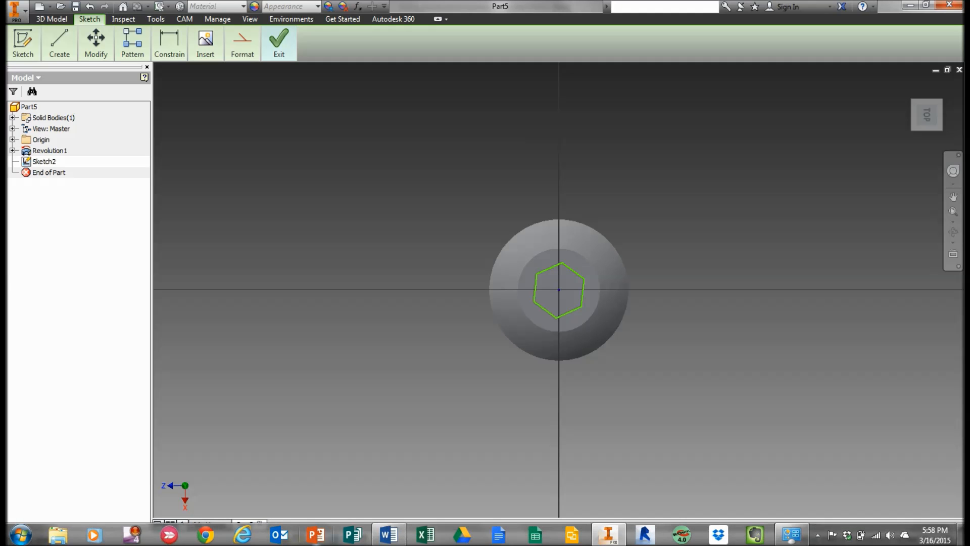
# Consult the hex socket size in the Word drawing, and in Inventor dimension the hexagon across two opposite flats to 5/32 in.
pyautogui.click(394, 535)
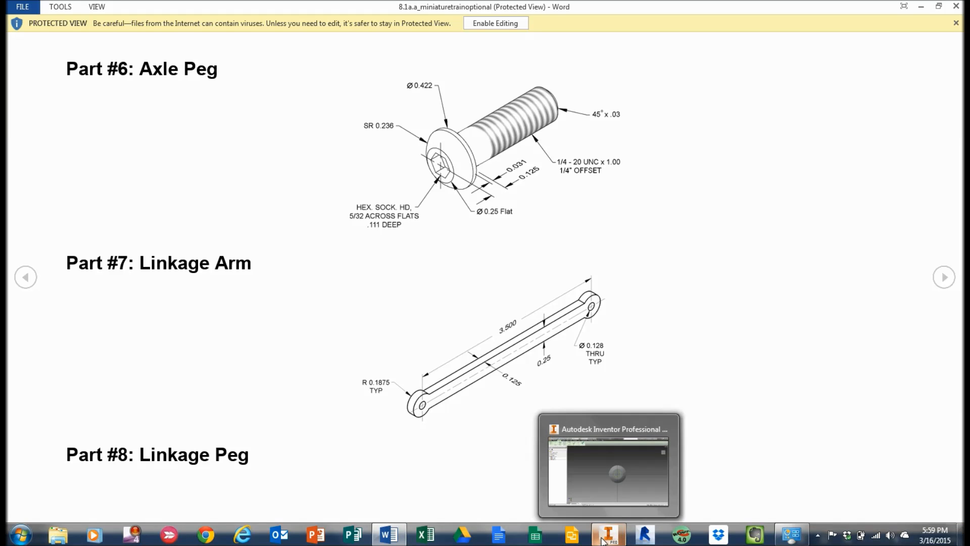
pyautogui.click(603, 540)
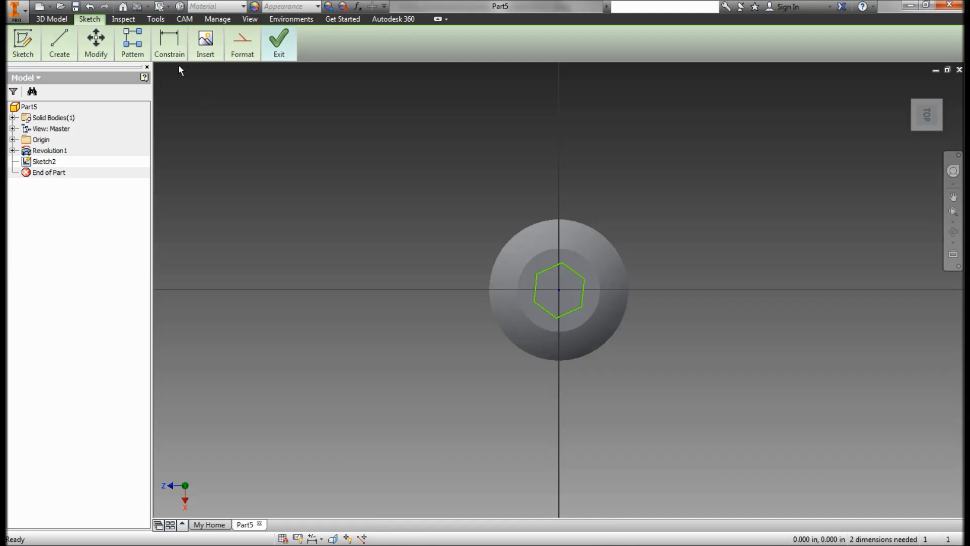
pyautogui.click(169, 44)
pyautogui.click(163, 74)
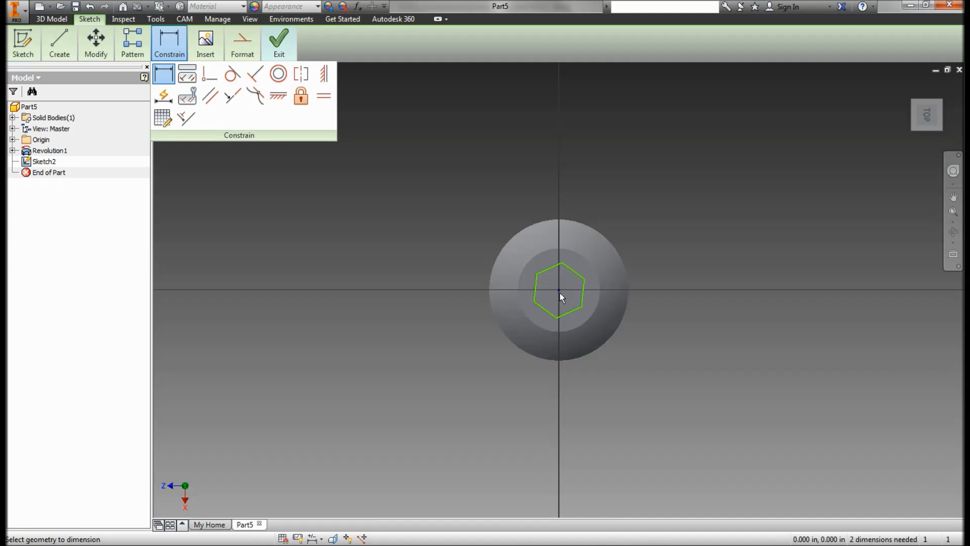
pyautogui.click(549, 268)
pyautogui.click(571, 314)
pyautogui.click(564, 295)
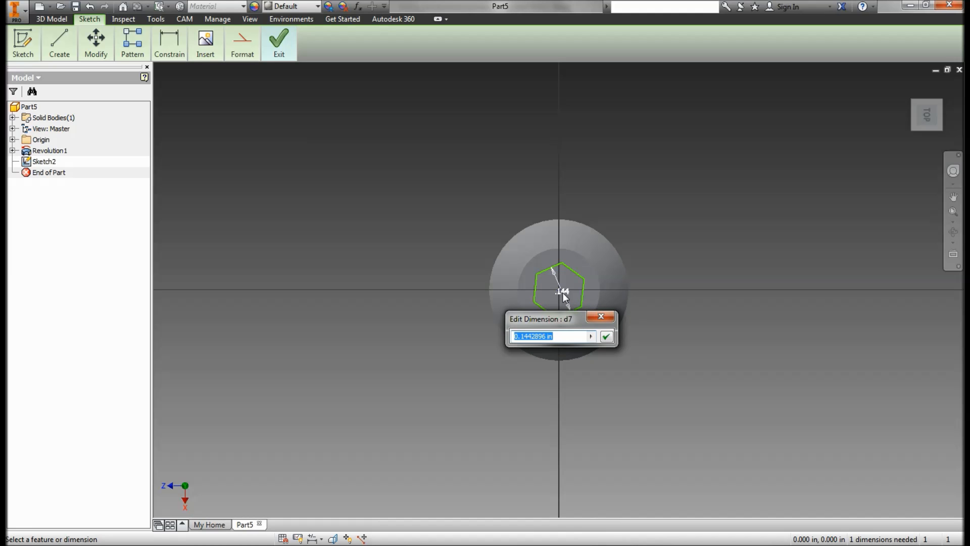
pyautogui.write('5')
pyautogui.press('Return')
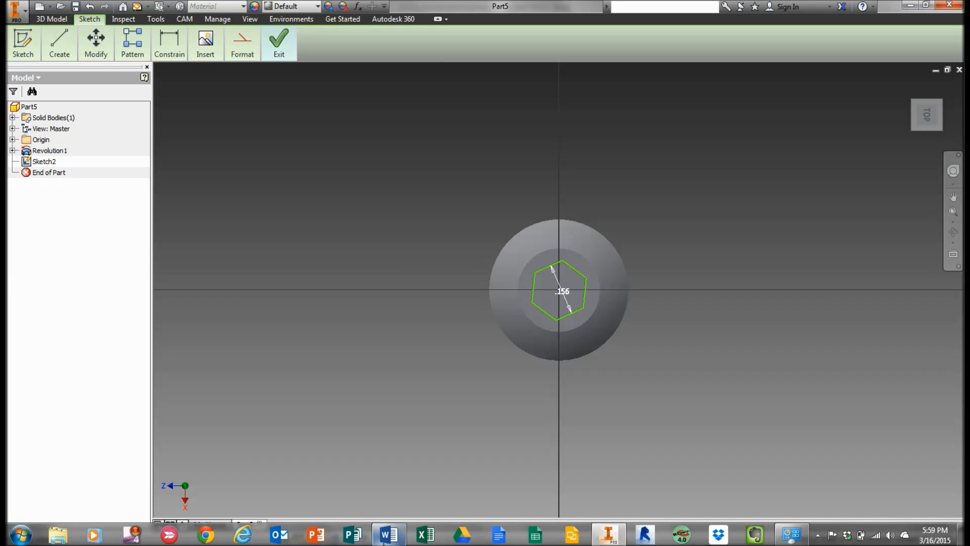
# Consult the hex socket depth in the Word drawing, and in Inventor finish the hexagon sketch.
pyautogui.click(389, 536)
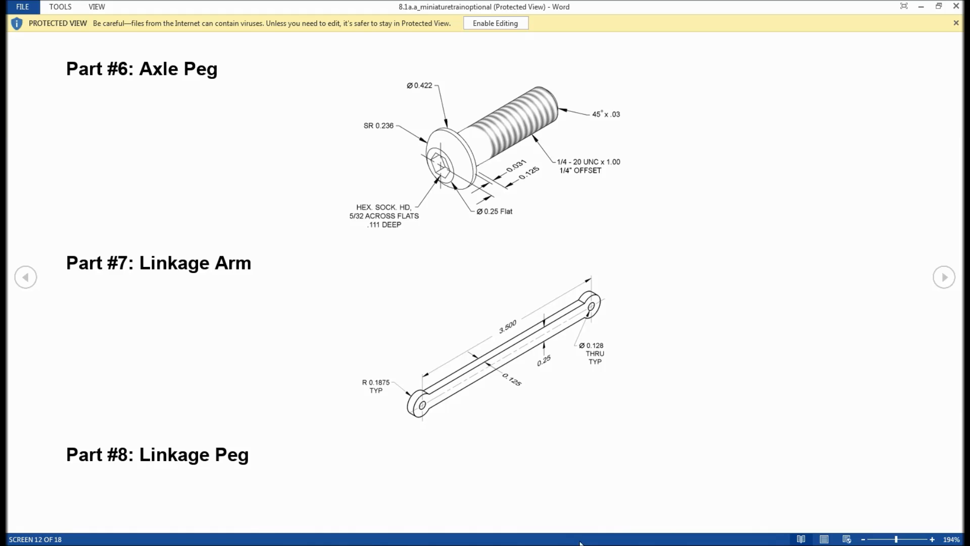
pyautogui.click(606, 539)
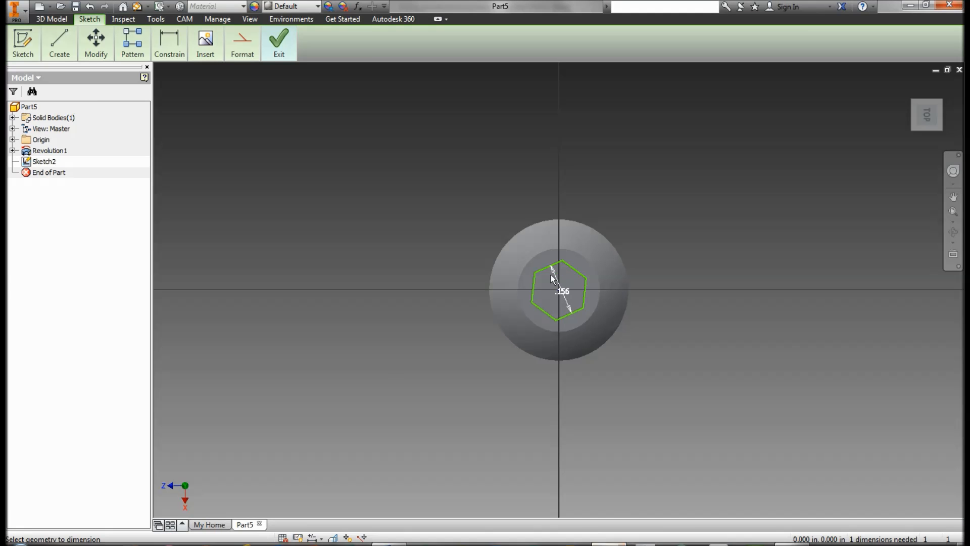
pyautogui.click(279, 43)
pyautogui.click(273, 74)
# Cut the hexagon profile .111 in deep into the peg's head with Extrude.
pyautogui.click(59, 43)
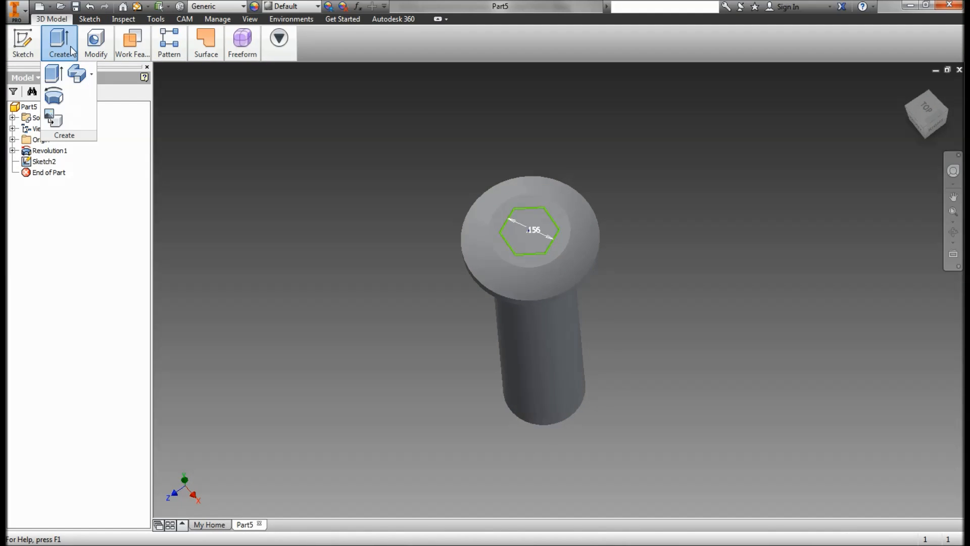
pyautogui.click(55, 74)
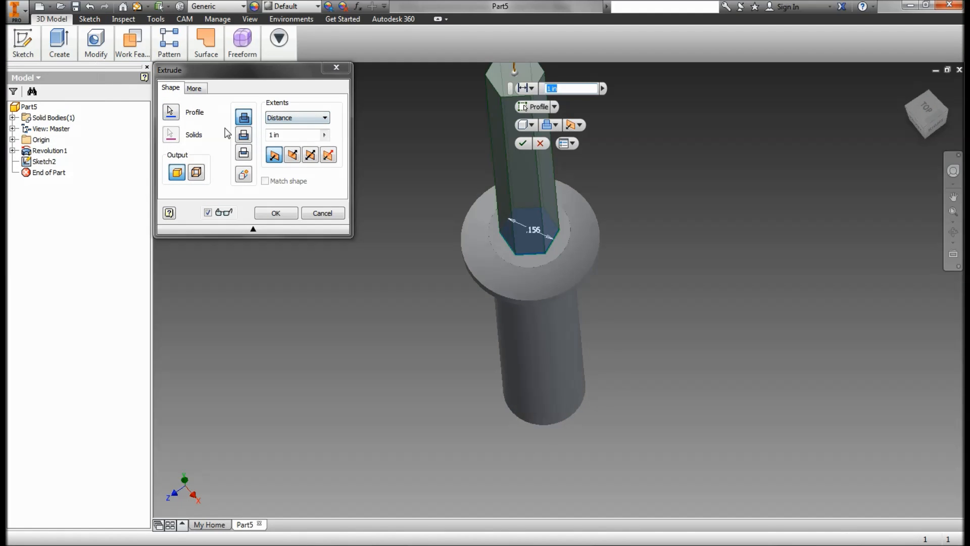
pyautogui.click(244, 135)
pyautogui.moveTo(284, 135); pyautogui.dragTo(245, 128)
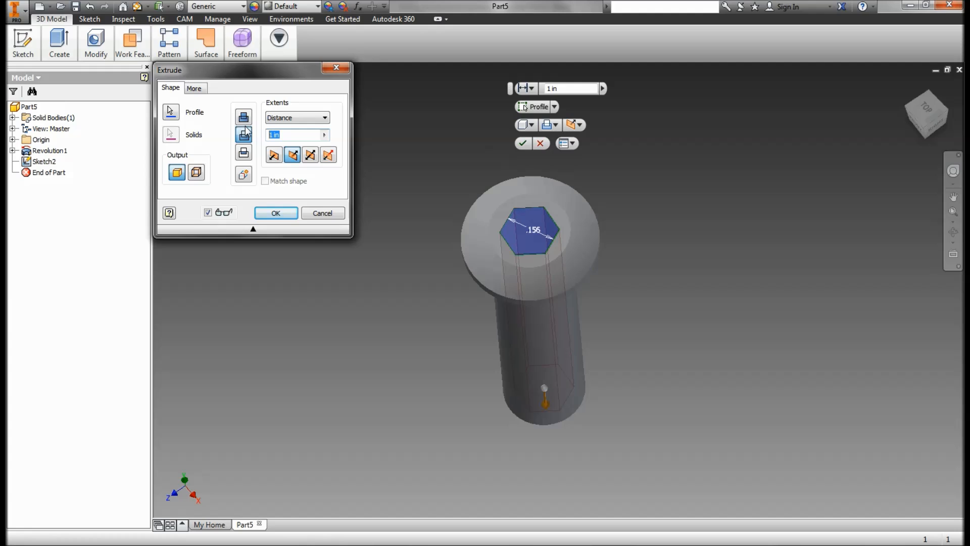
pyautogui.write('.111')
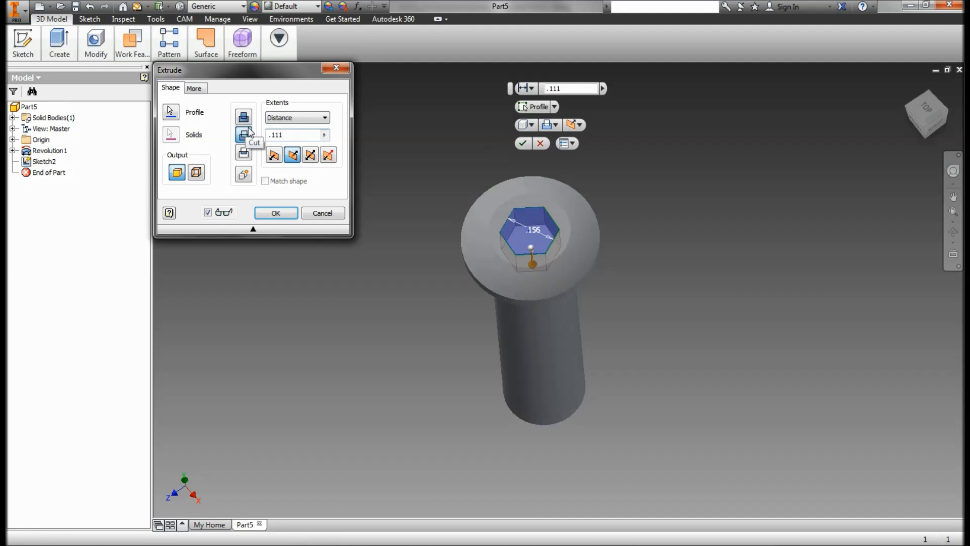
pyautogui.click(281, 214)
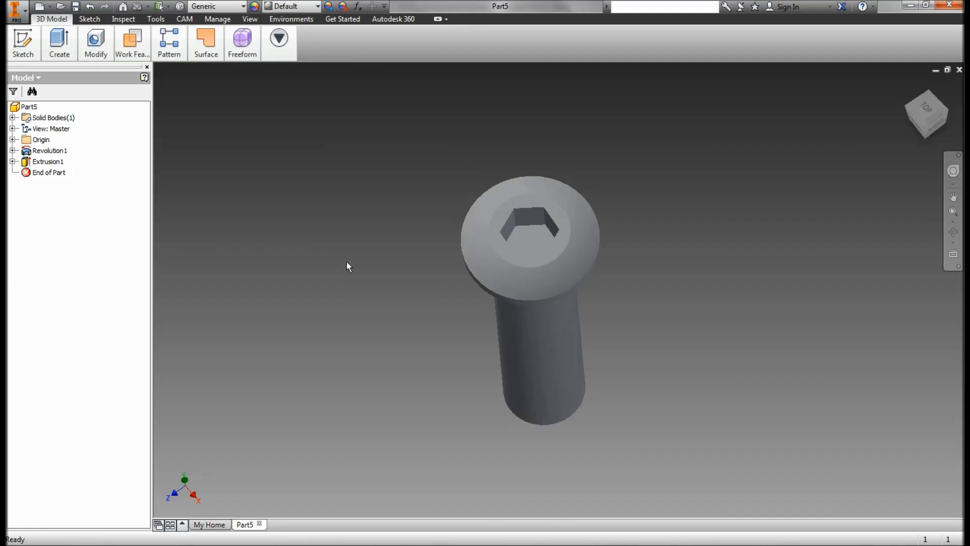
# Consult the peg's thread callout in the Word drawing, and in Inventor set up a partial-length thread with a .25 in offset.
pyautogui.keyDown('shift'); pyautogui.moveTo(323, 261); pyautogui.dragTo(328, 245, button='middle'); pyautogui.keyUp('shift')
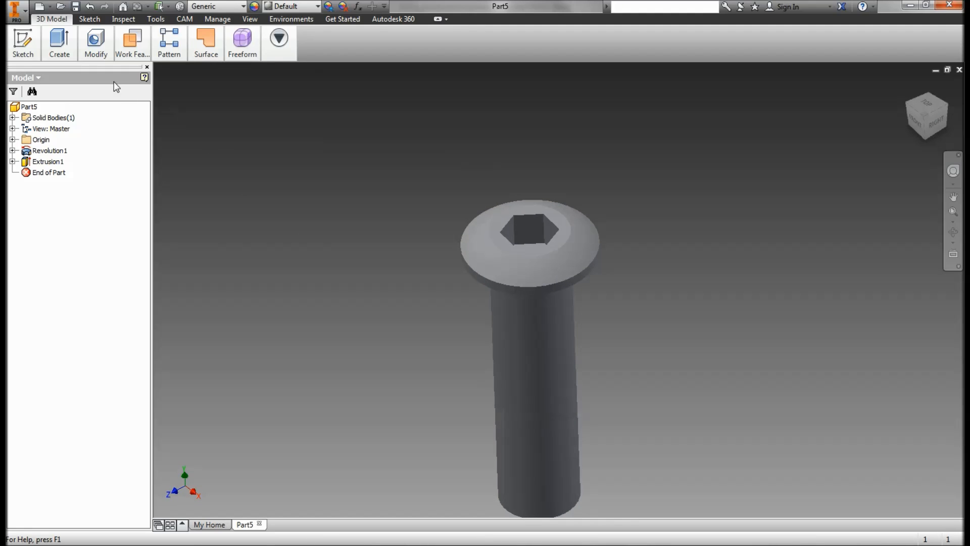
pyautogui.moveTo(64, 51)
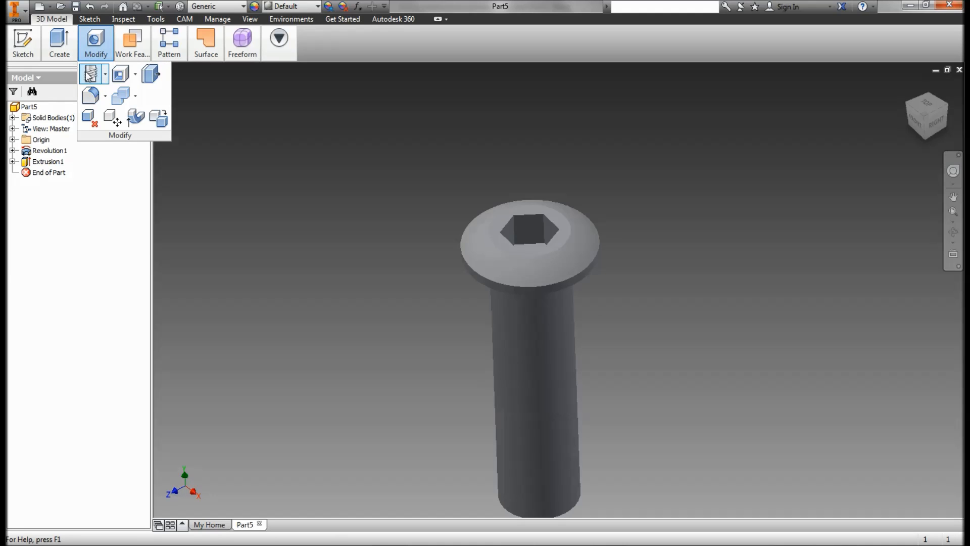
pyautogui.click(90, 75)
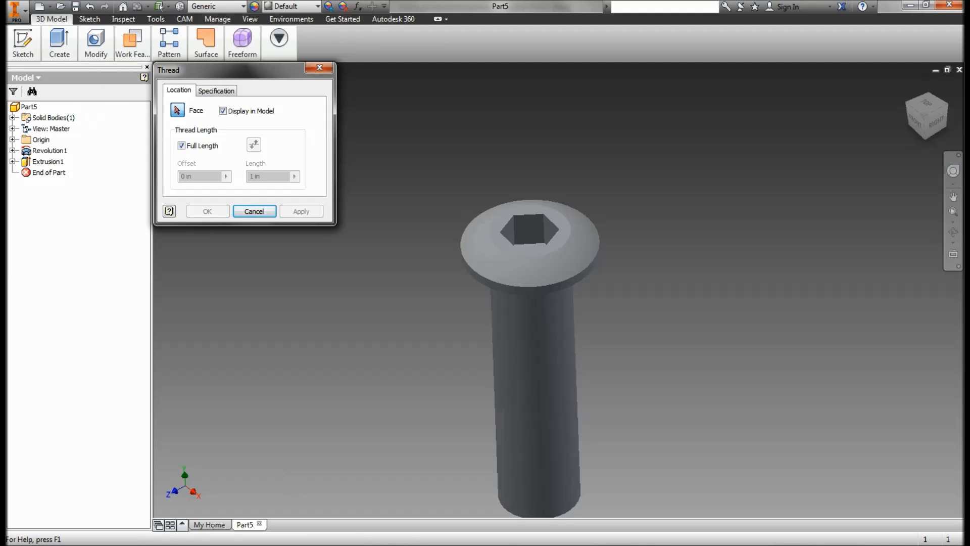
pyautogui.click(384, 537)
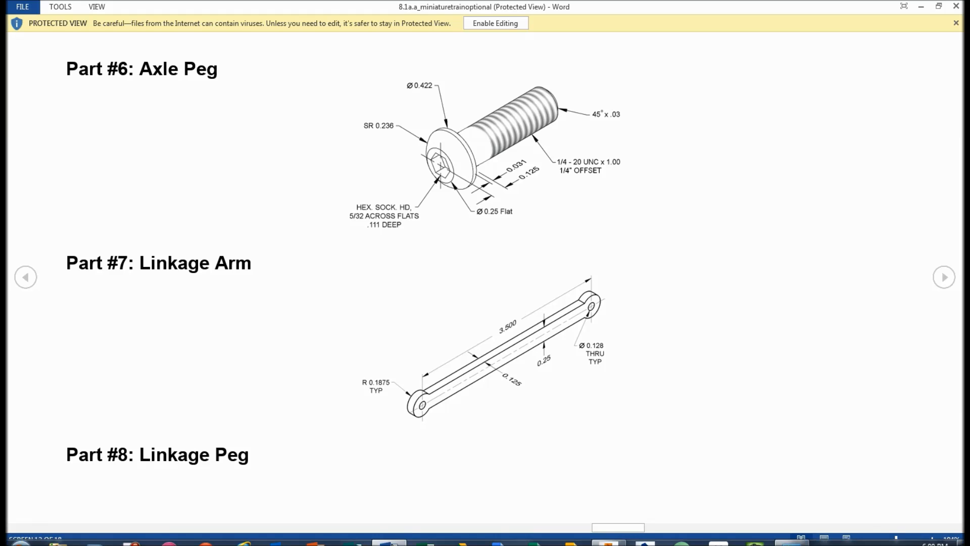
pyautogui.moveTo(494, 541)
pyautogui.click(608, 534)
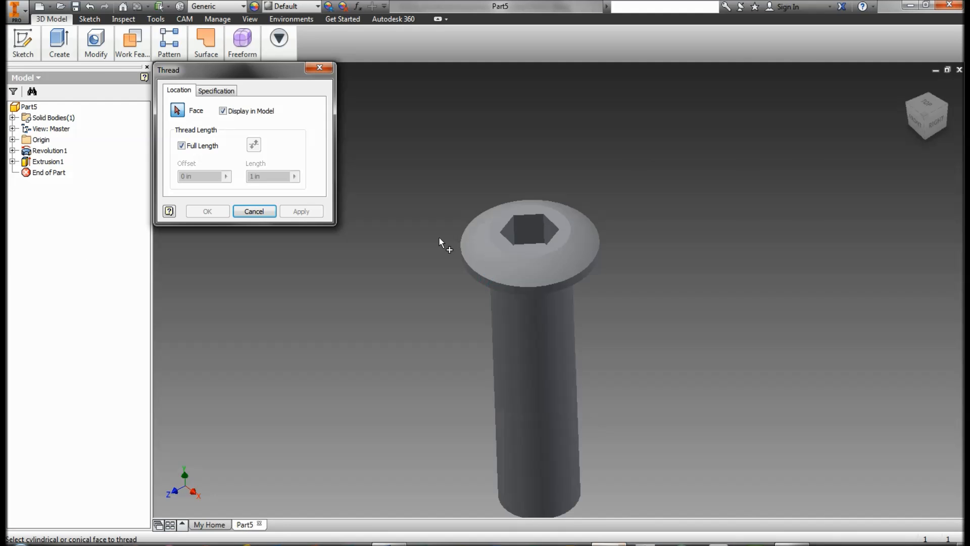
pyautogui.click(184, 146)
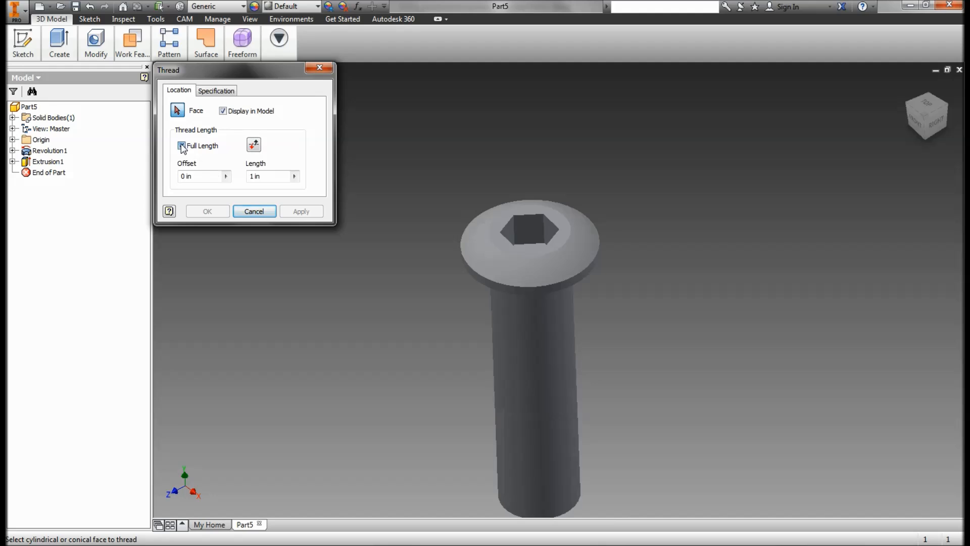
pyautogui.click(183, 176)
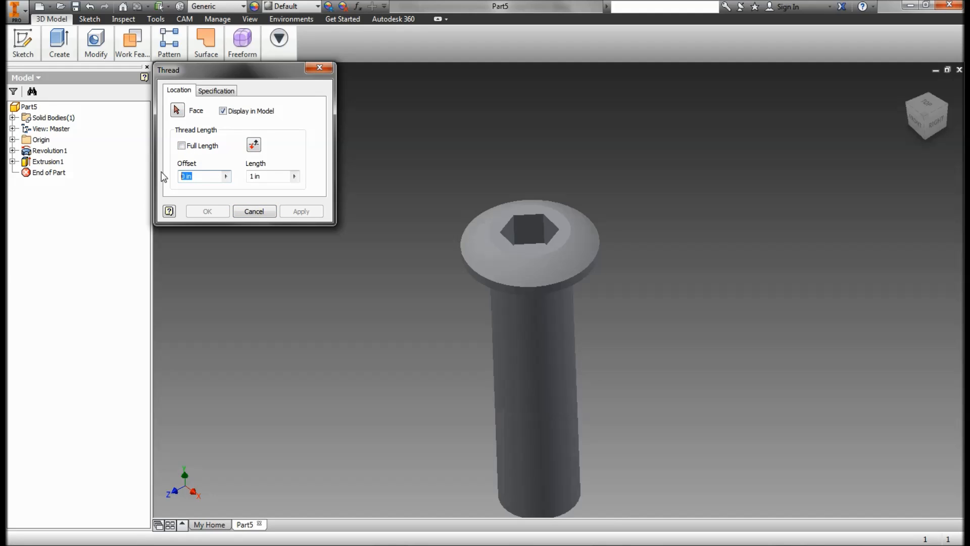
pyautogui.write('.25')
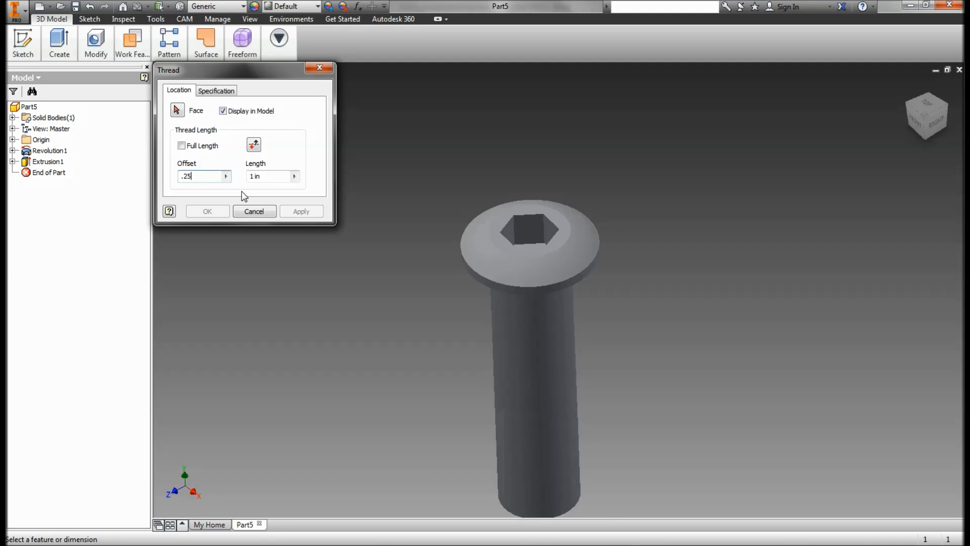
# Apply the 1 in long thread to the shank's cylindrical face, offset from the head end, and close the Thread dialog.
pyautogui.click(176, 111)
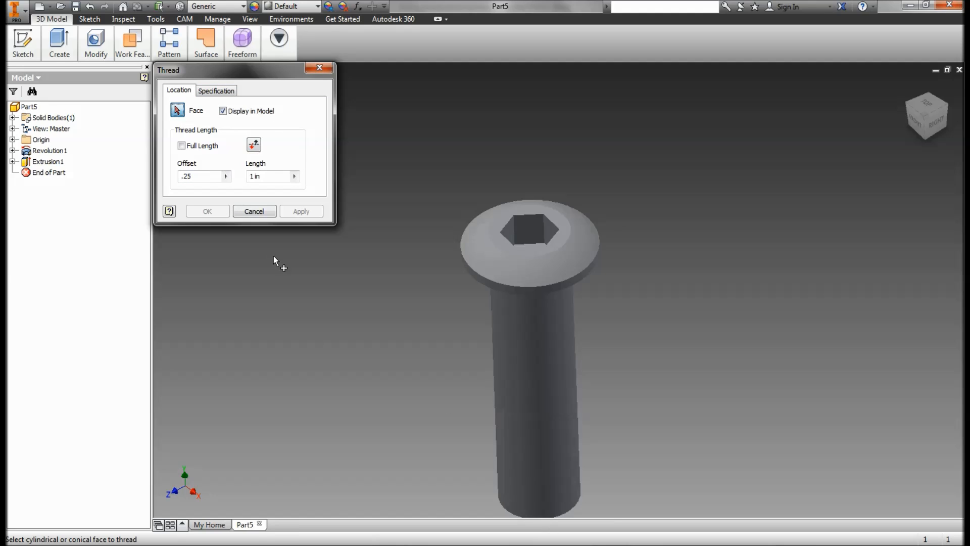
pyautogui.click(541, 487)
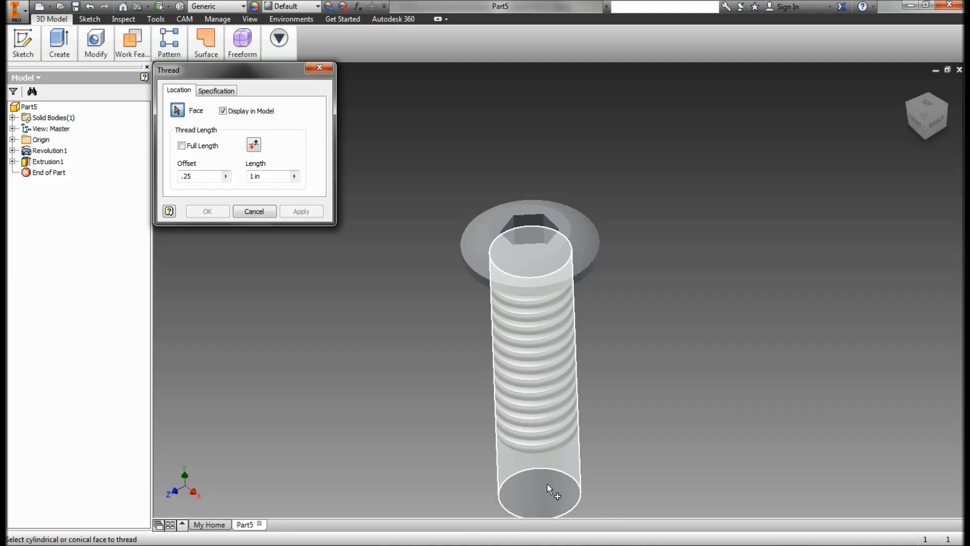
pyautogui.click(548, 403)
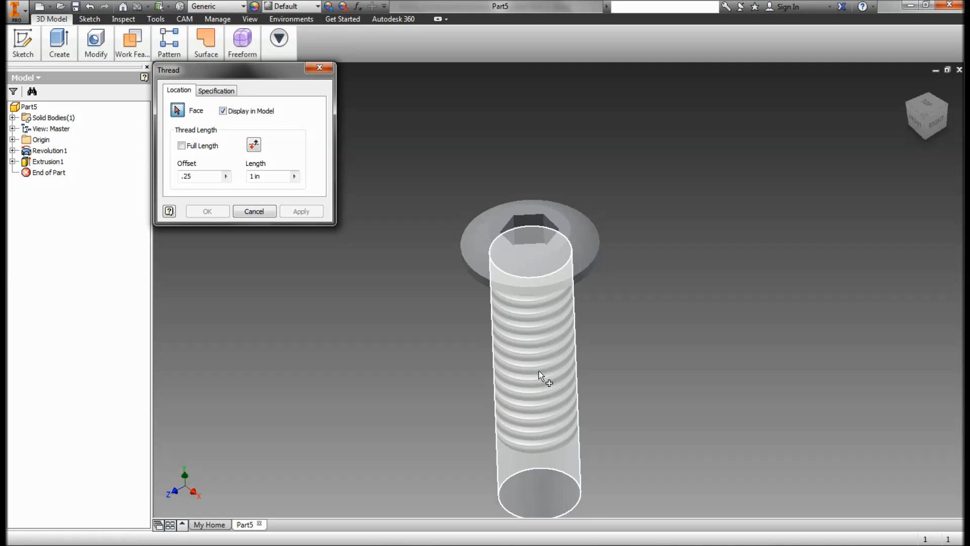
pyautogui.click(538, 346)
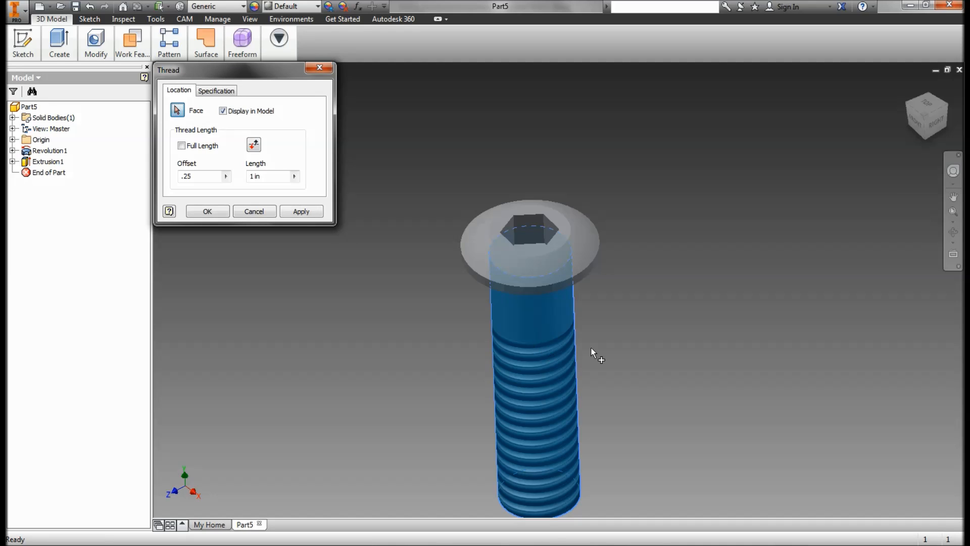
pyautogui.click(296, 219)
pyautogui.keyDown('shift'); pyautogui.moveTo(625, 354); pyautogui.dragTo(426, 331, button='middle'); pyautogui.keyUp('shift')
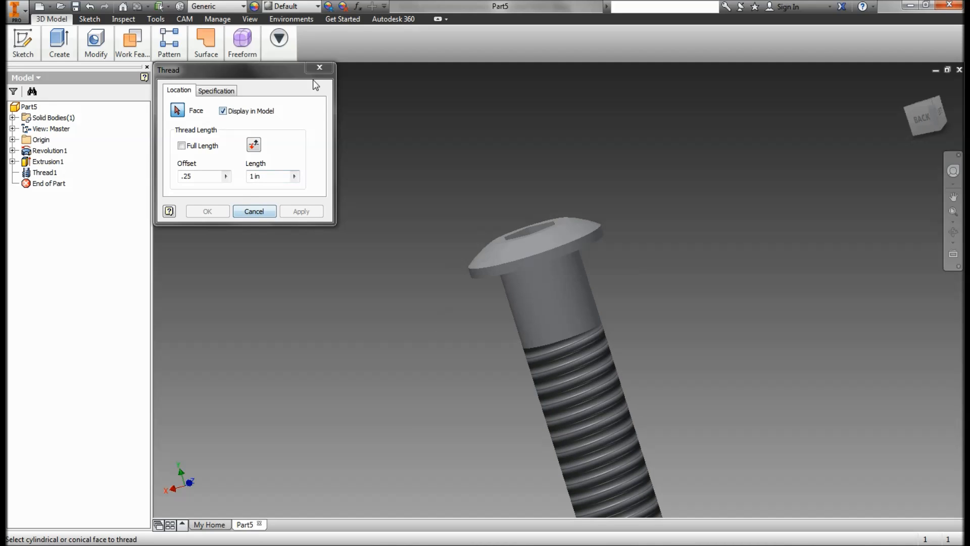
pyautogui.click(320, 67)
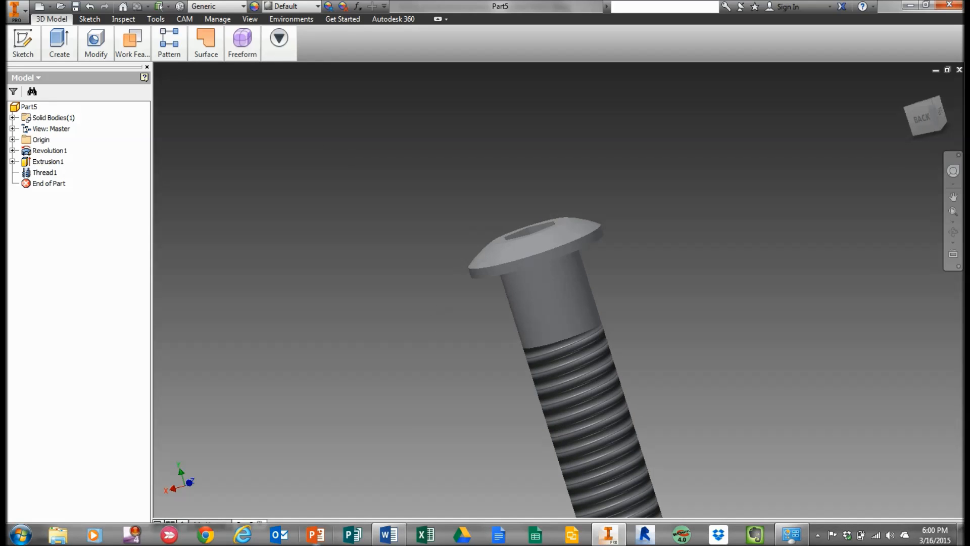